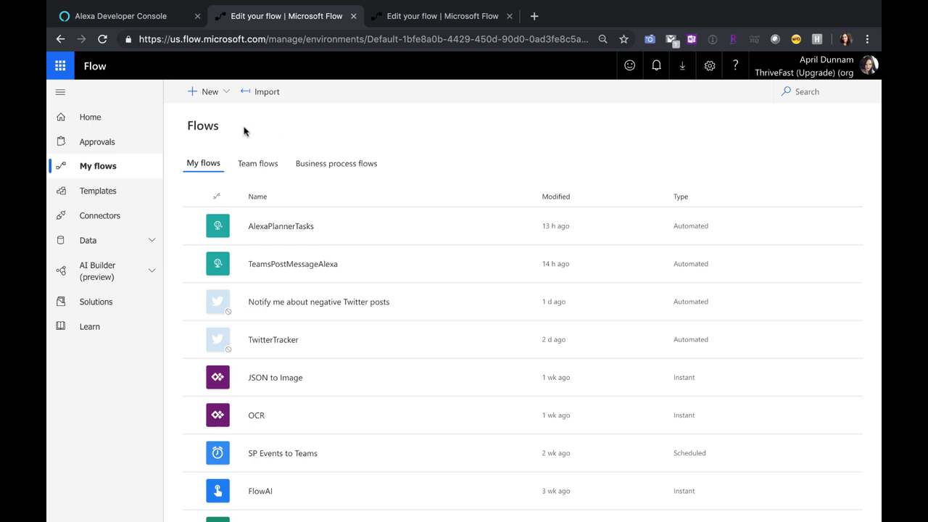
Step: Start a blank automated flow with the "When a HTTP request is received" trigger
left_click(230, 99)
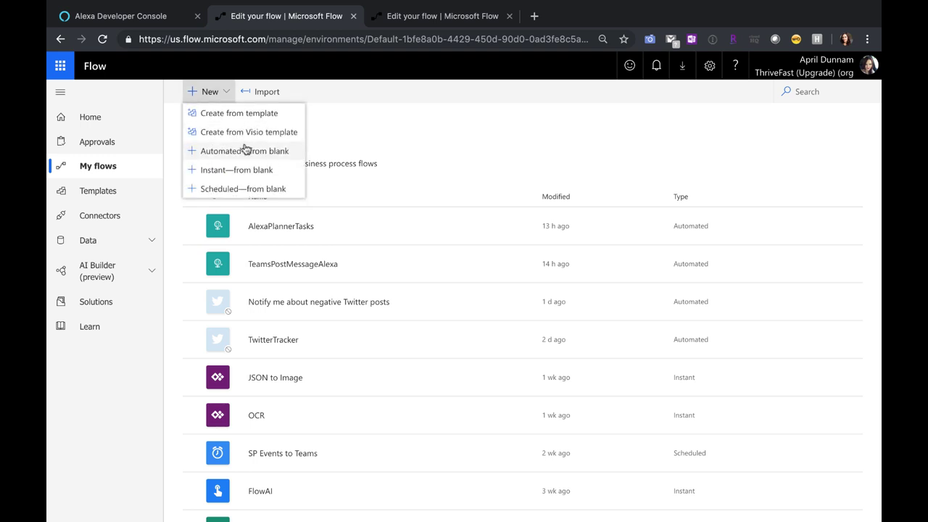
left_click(247, 156)
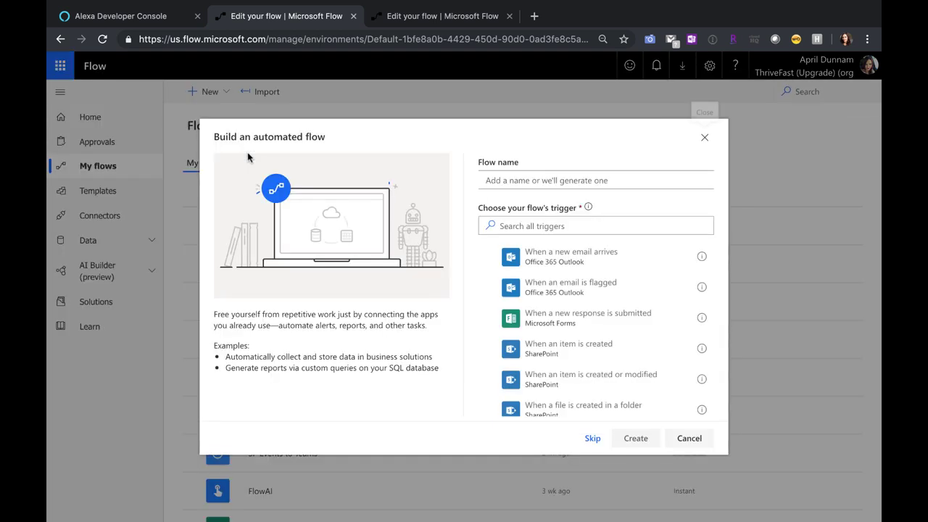
left_click(592, 439)
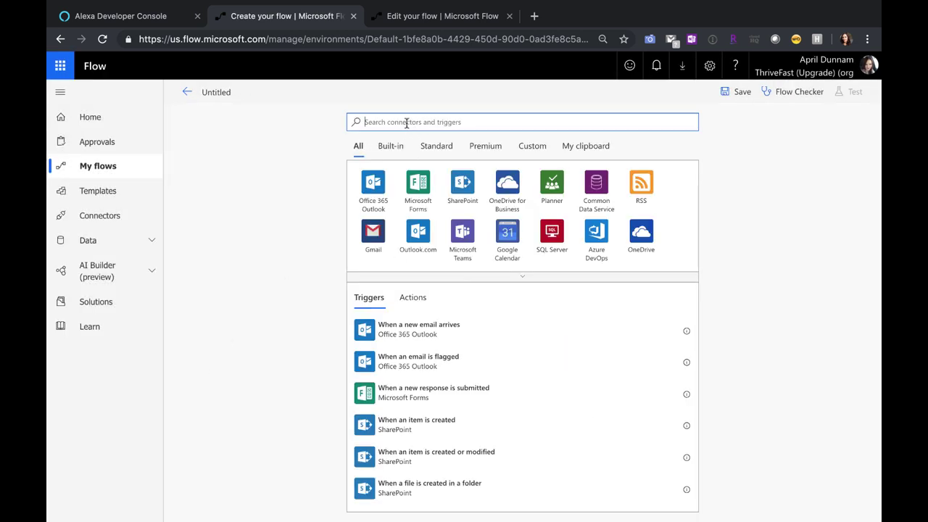
type("http")
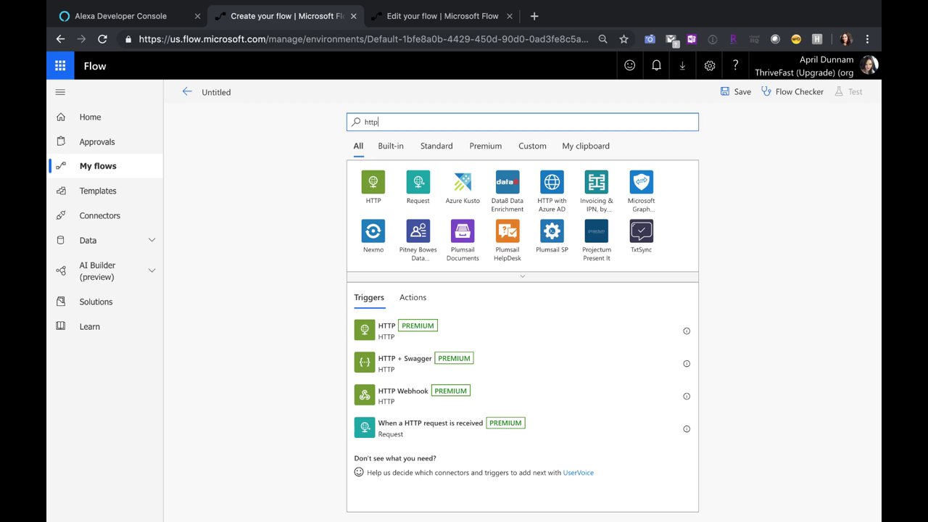
left_click(449, 440)
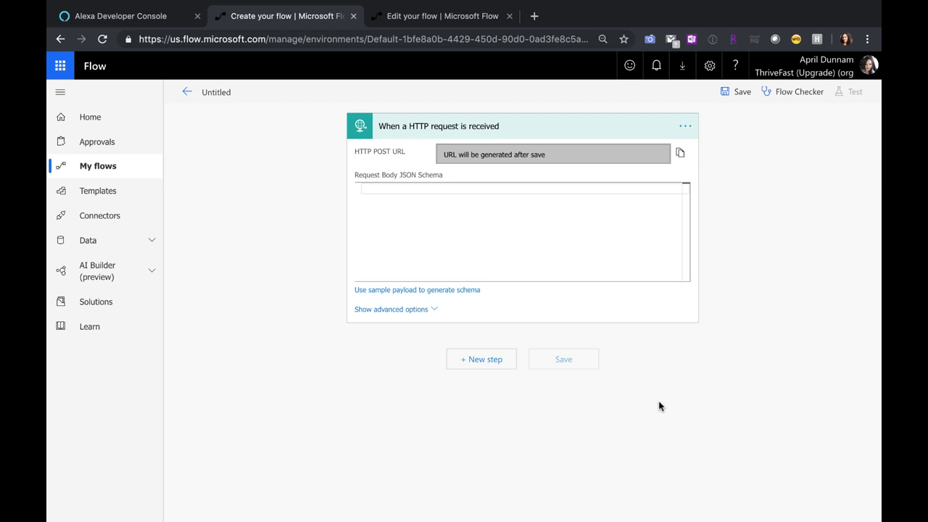
Step: Add a Response action after the HTTP request trigger
left_click(480, 364)
type("response")
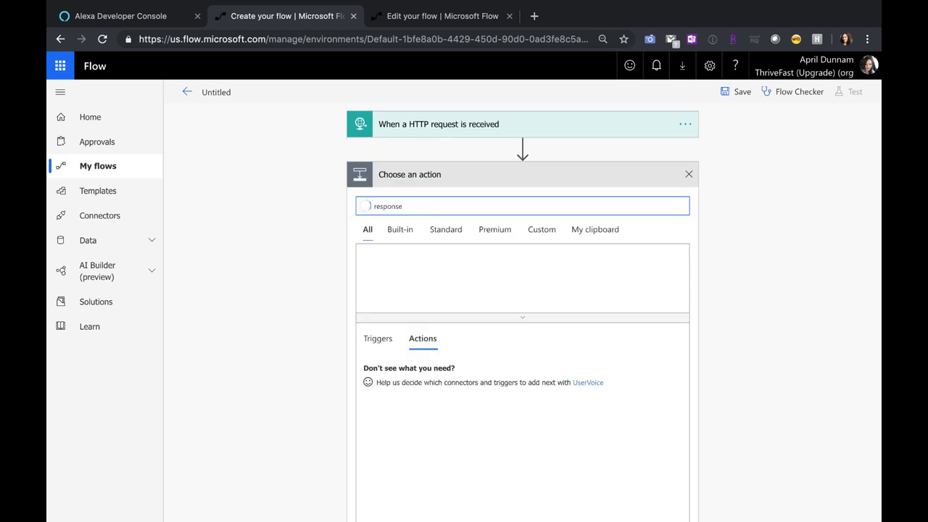
left_click(404, 400)
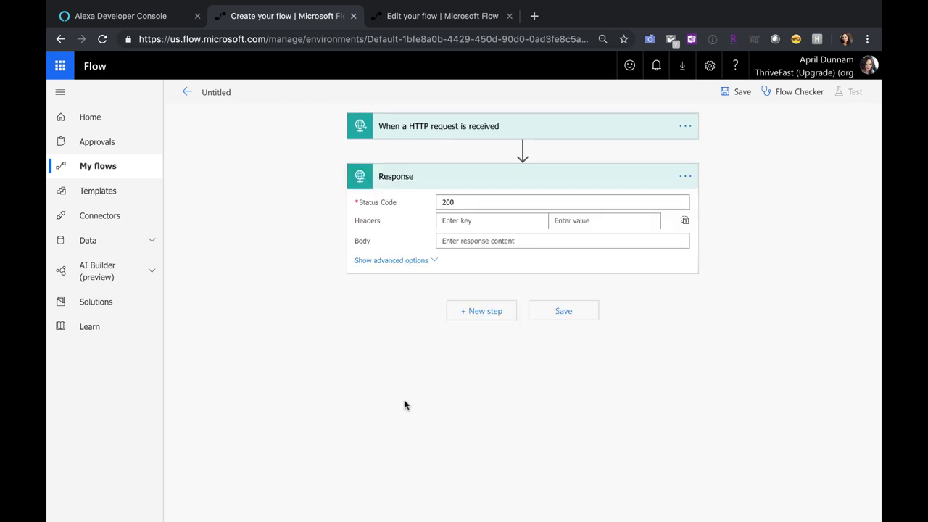
Step: Name the flow "Alexa to Teams" and expand the HTTP request trigger's settings
double_click(217, 92)
type("Alexa to Teams")
left_click(439, 129)
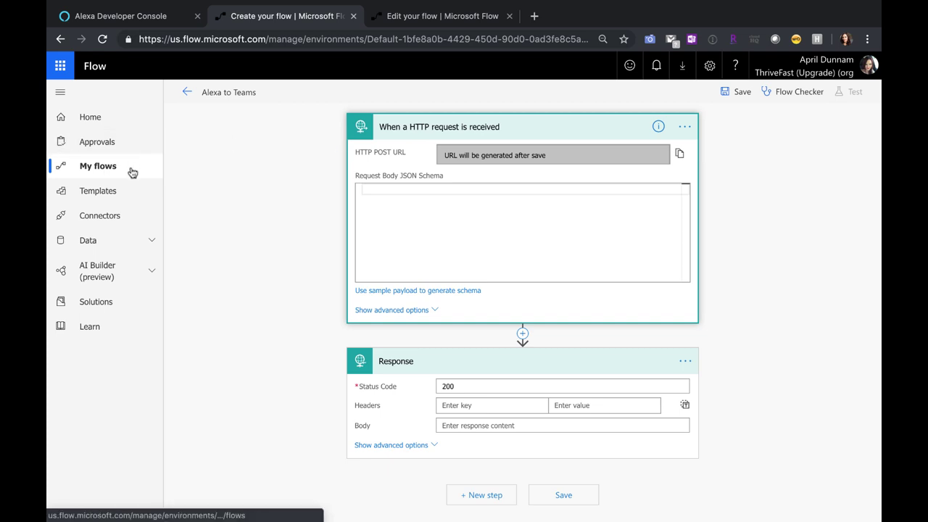
Step: Discard the unsaved flow, open the TeamsPostMessageAlexa flow for editing and expand its HTTP request trigger
left_click(95, 170)
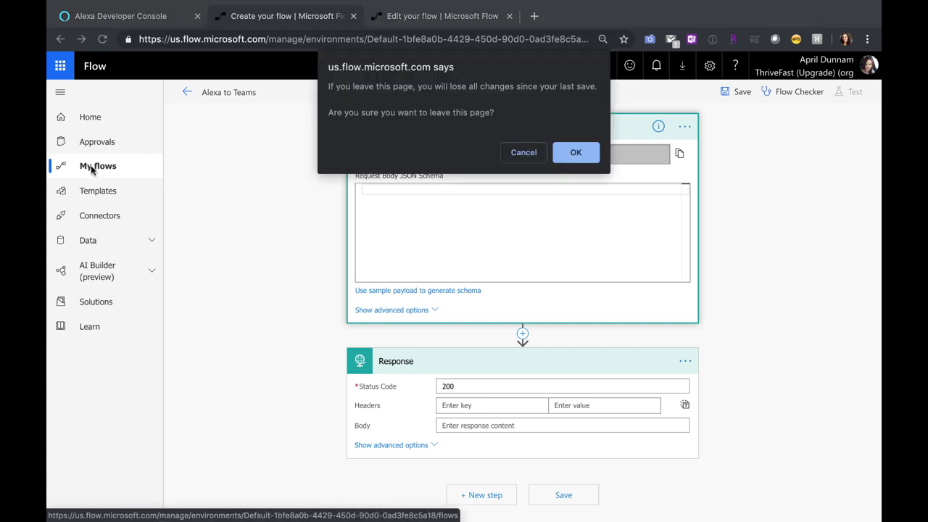
left_click(574, 146)
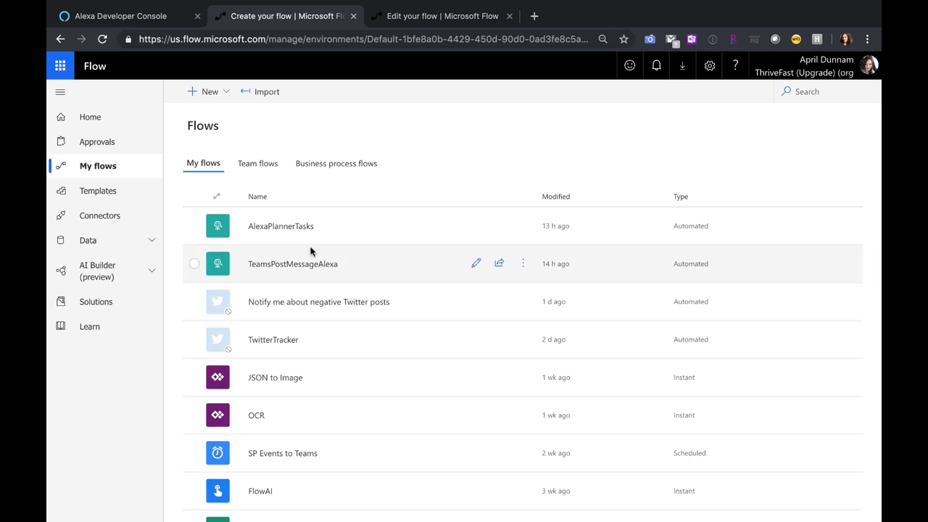
left_click(479, 260)
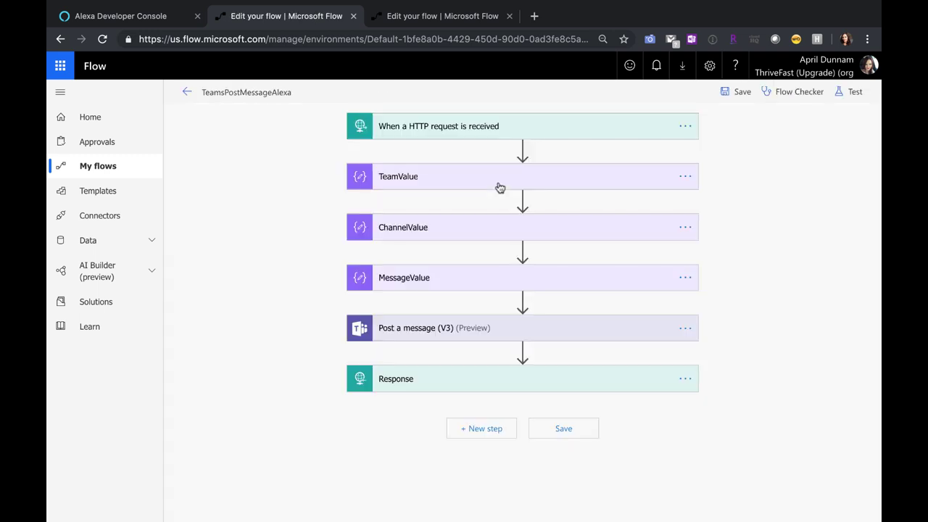
left_click(492, 136)
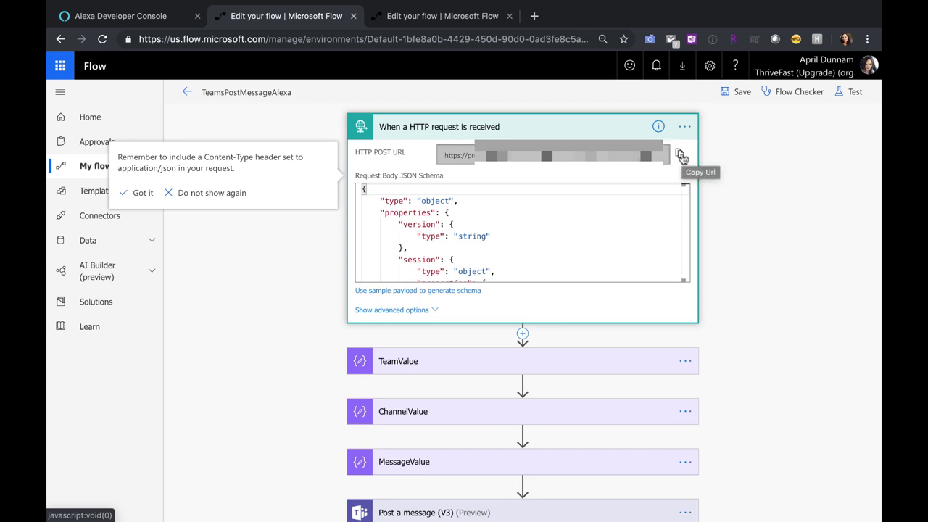
Step: Switch to the Alexa Developer Console and begin a new skill named "teams"
left_click(143, 22)
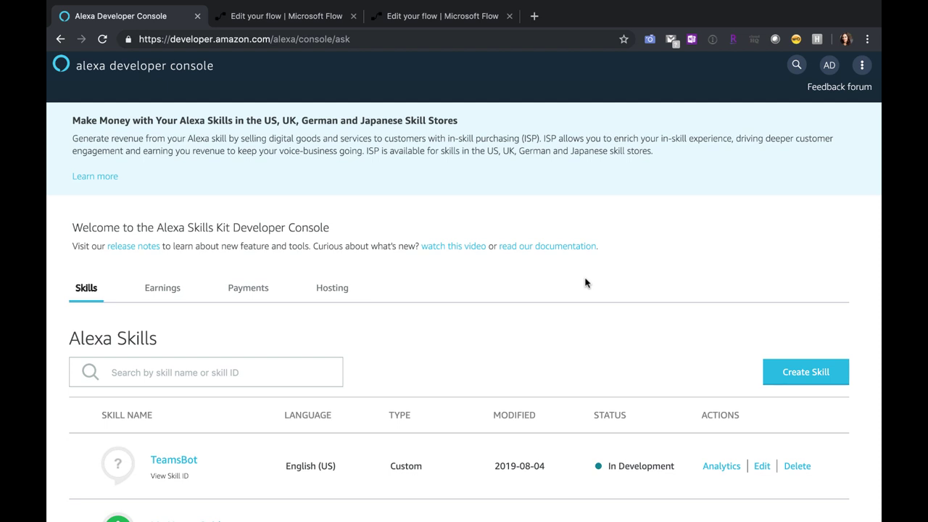
scroll(586, 282, "down", 3)
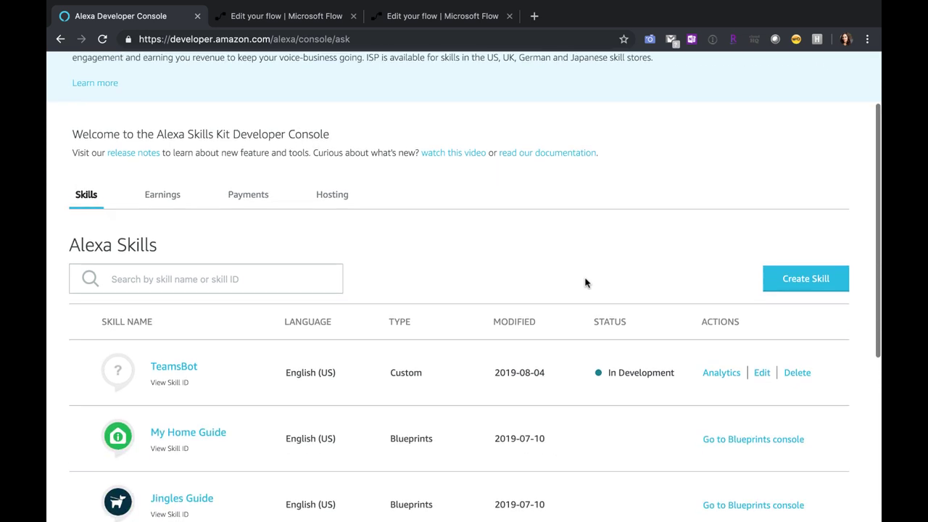
left_click(810, 282)
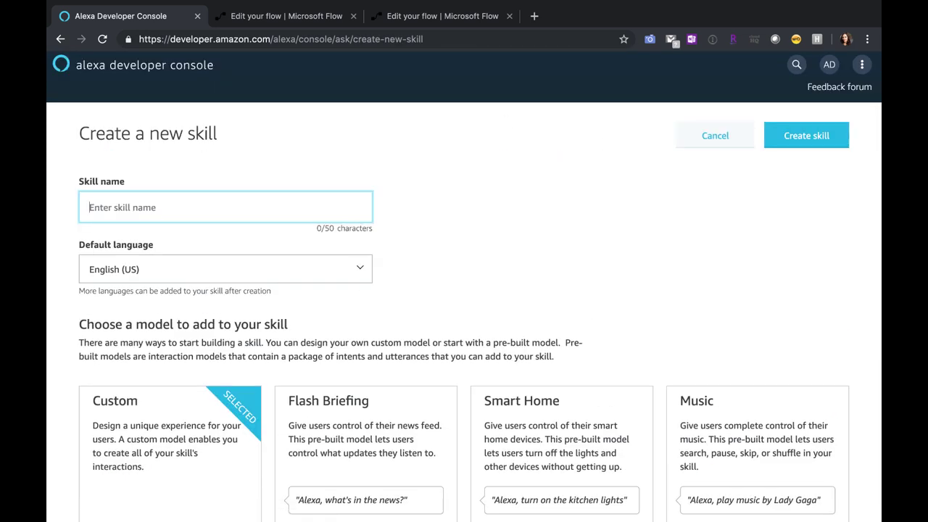
type("teams")
Step: Review the new skill's model and backend hosting options, and cancel its creation
scroll(404, 186, "down", 5)
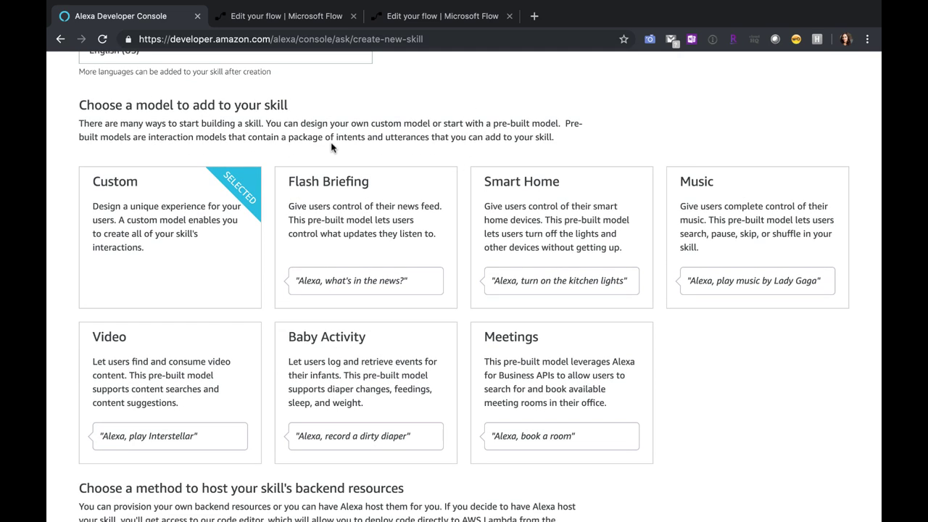
scroll(145, 218, "down", 5)
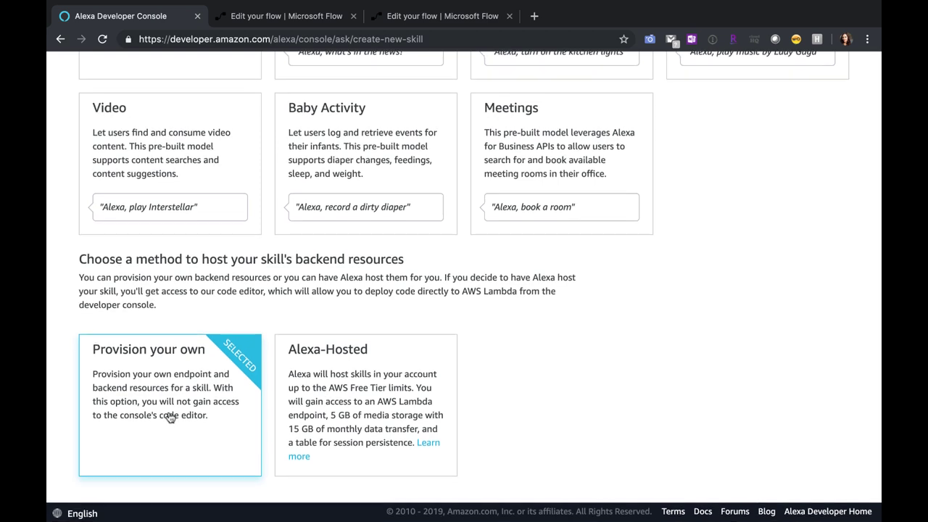
scroll(880, 426, "down", 2)
scroll(880, 426, "up", 10)
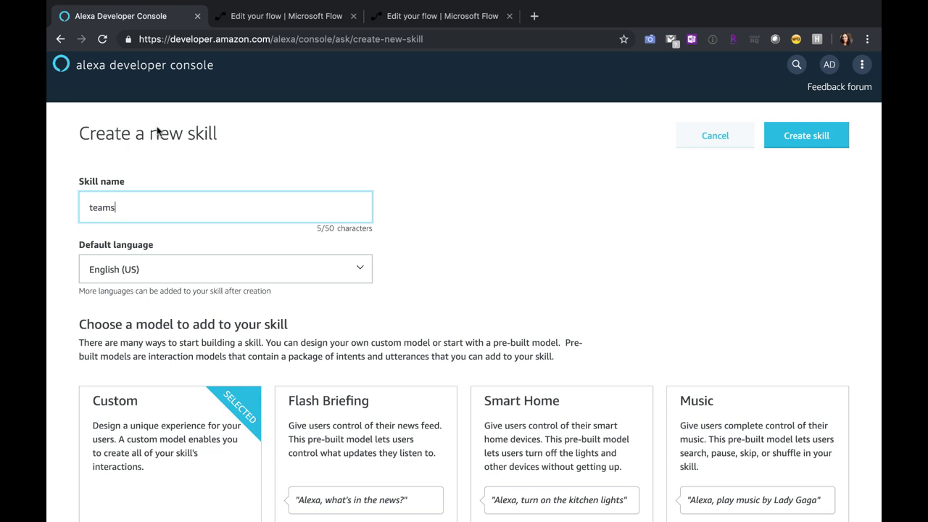
left_click(687, 146)
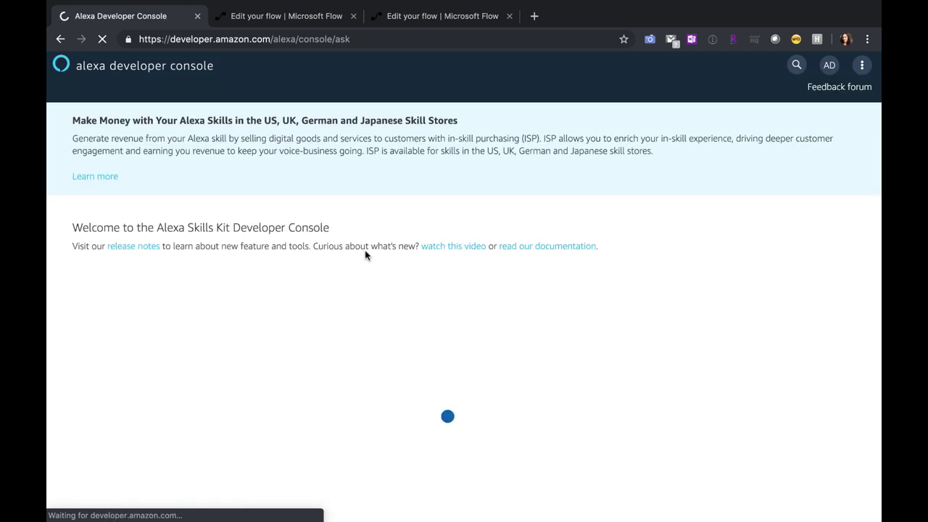
Step: Open the TeamsBot skill for editing and view its form for adding an intent
scroll(153, 313, "down", 5)
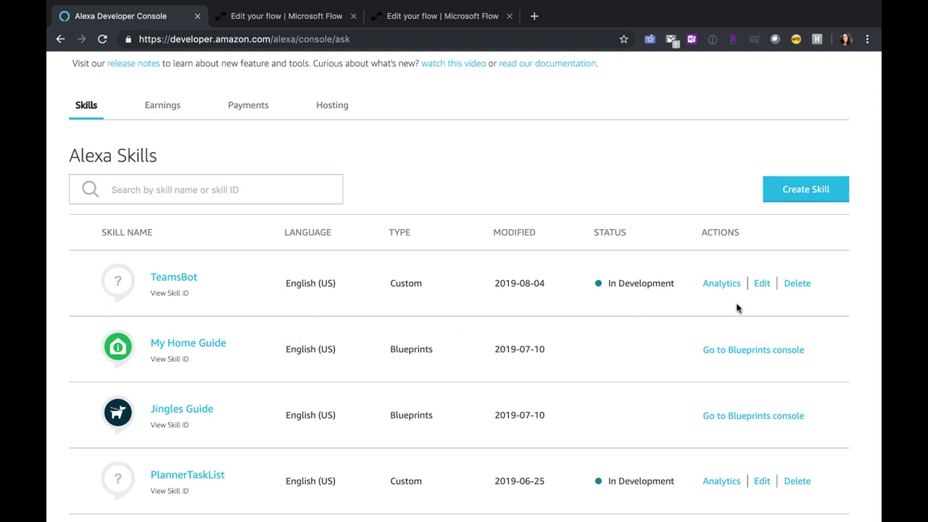
left_click(762, 283)
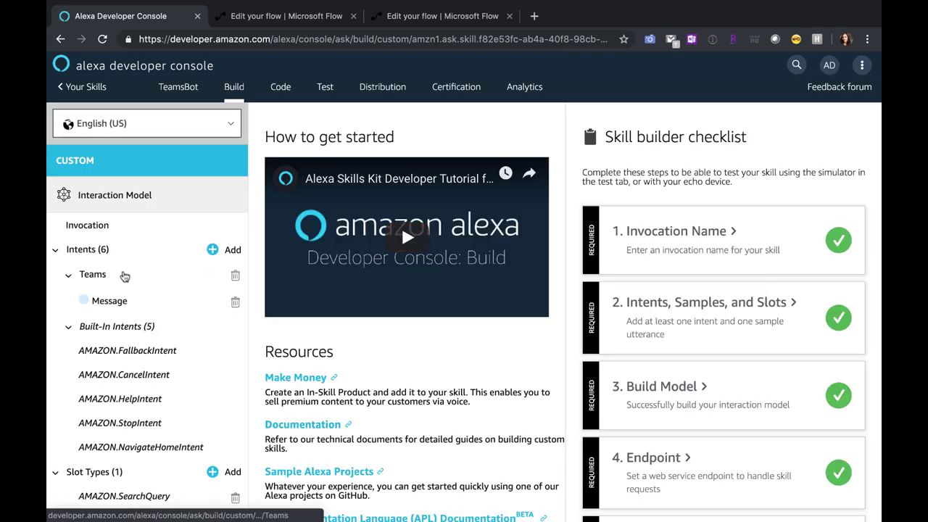
left_click(231, 250)
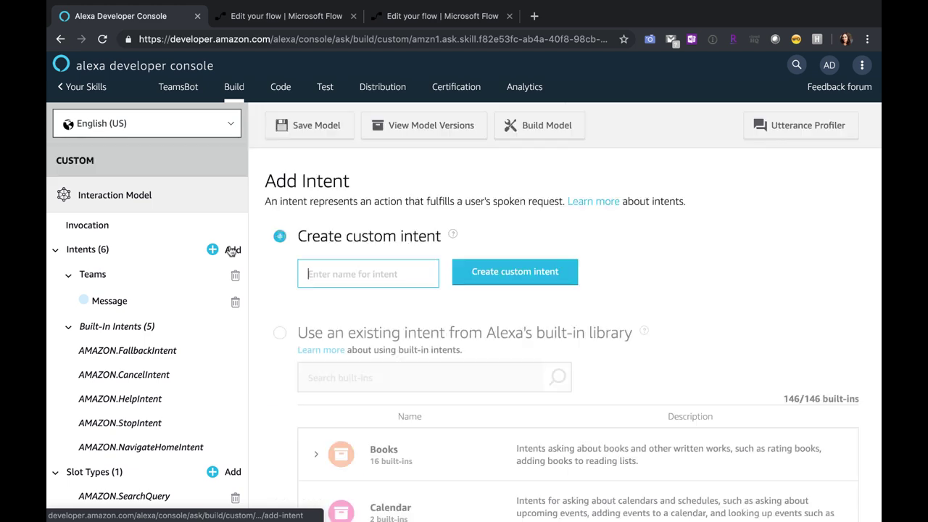
scroll(432, 279, "down", 2)
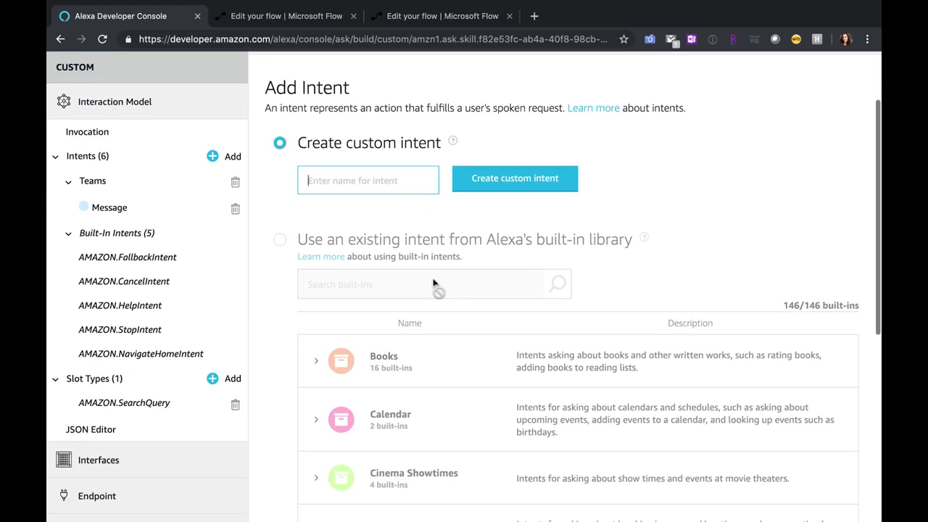
Step: Open the Teams intent and look at its sample utterances
left_click(92, 183)
scroll(583, 335, "up", 1)
scroll(583, 335, "up", 2)
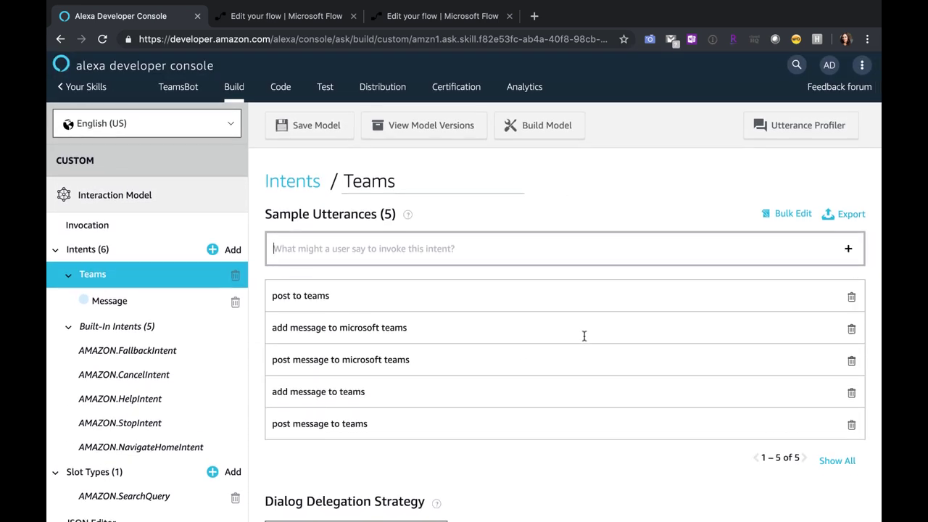
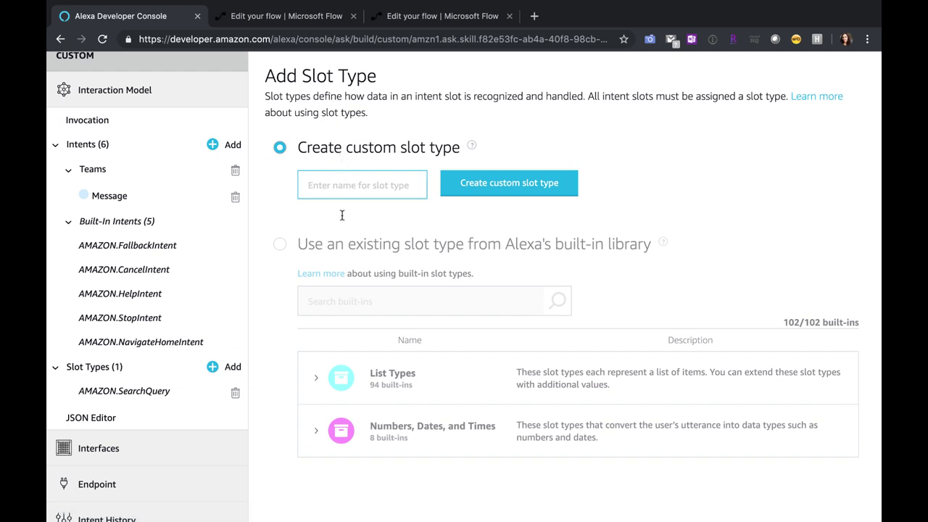
Step: Search the built-in slot type library for "date" and for "arti", and clear the search
left_click(282, 245)
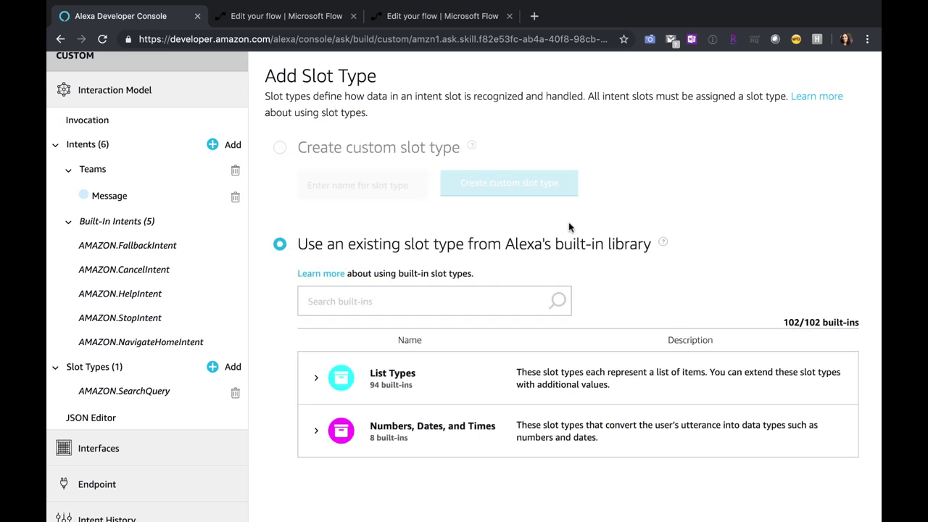
left_click(461, 308)
type("date")
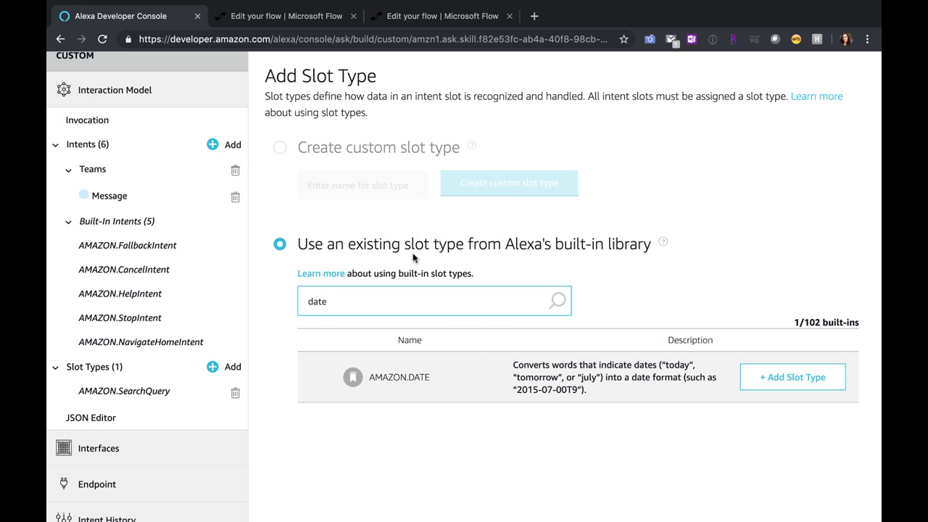
key("ctrl+a")
type("arti")
key("ctrl+a")
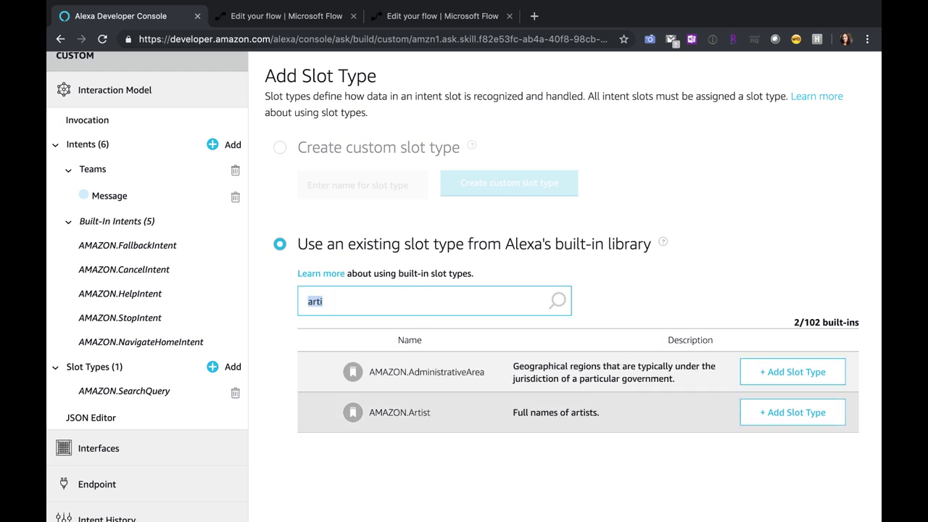
key("BackSpace")
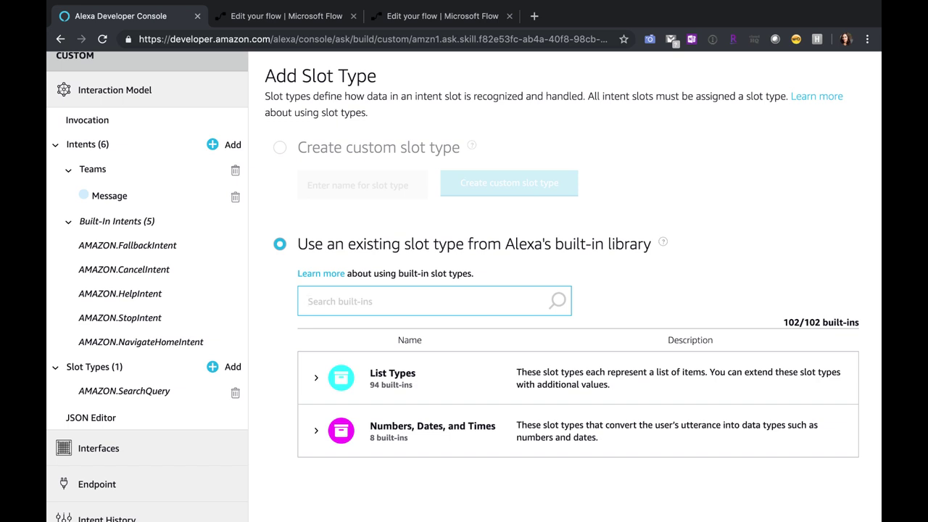
Step: Search the built-in slot types for "search" and open AMAZON.SearchQuery to see which slots use it
type("search")
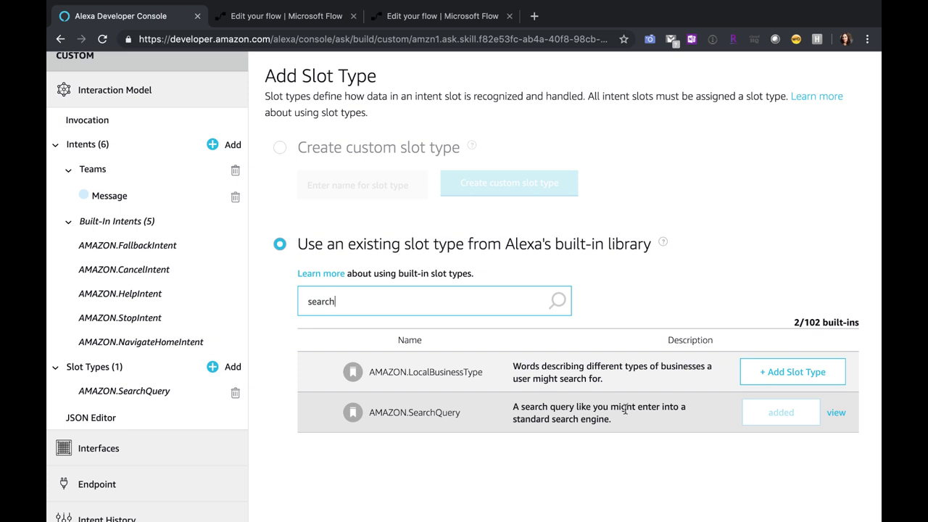
left_click(567, 419)
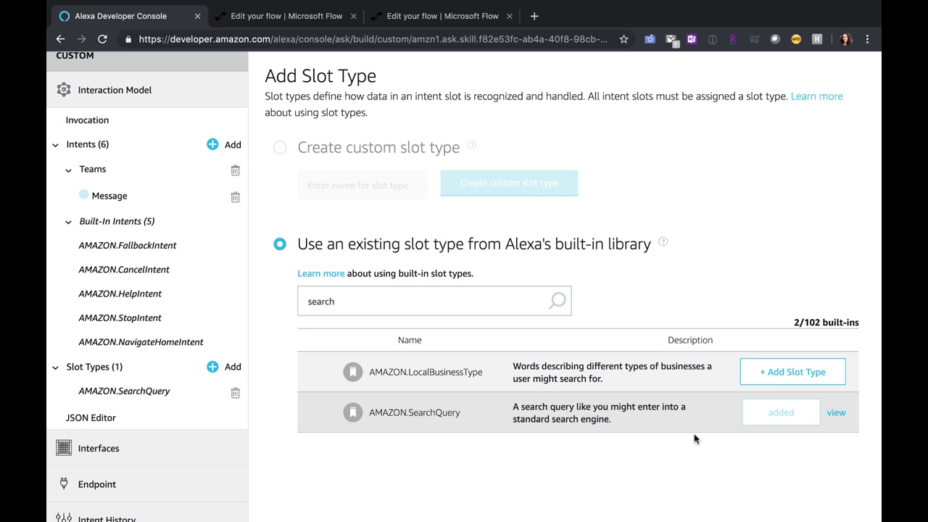
left_click(146, 393)
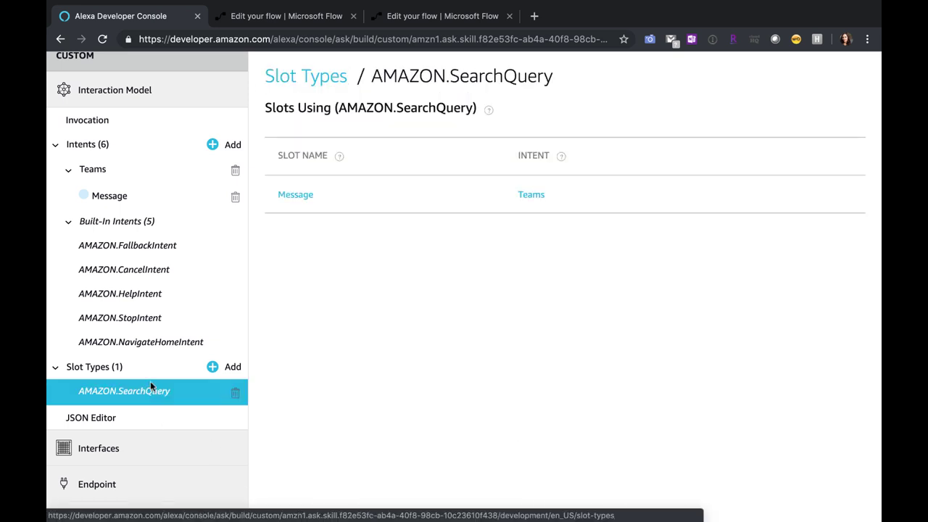
scroll(444, 376, "up", 3)
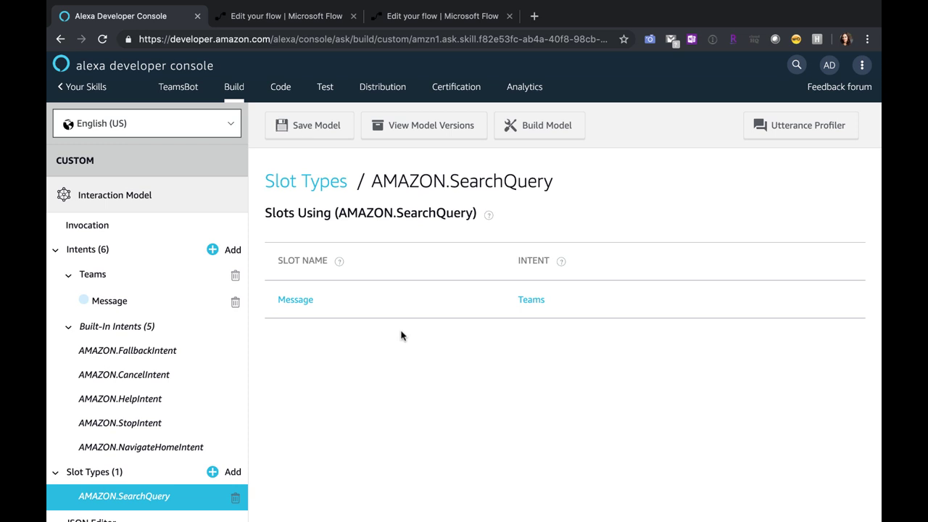
Step: Return to the Teams intent and look over its utterances, dialog delegation strategy and intent slots section
left_click(127, 276)
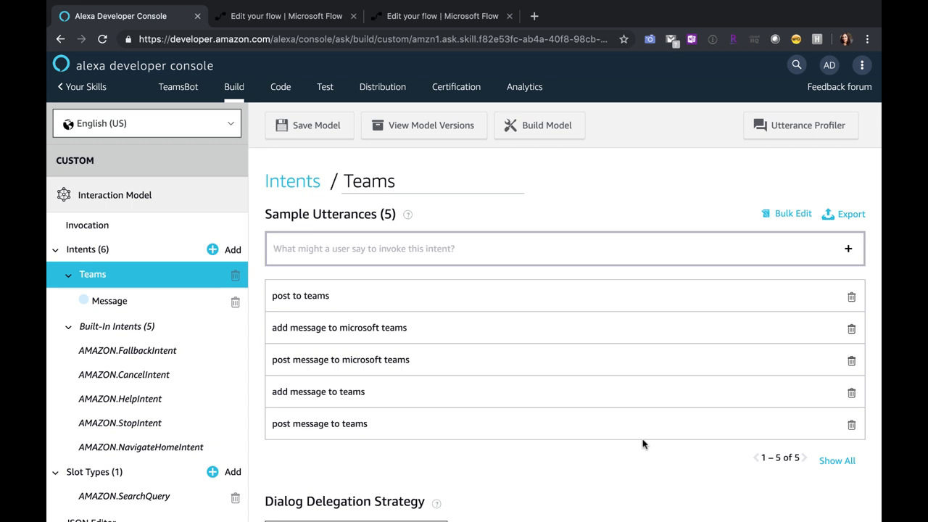
scroll(642, 444, "down", 2)
scroll(642, 445, "up", 2)
scroll(642, 444, "down", 3)
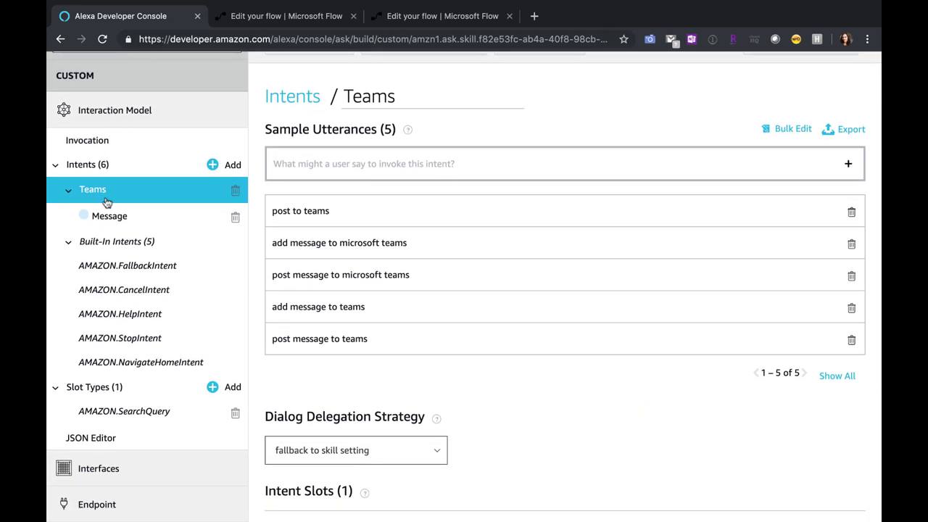
Step: Review the Teams intent's slots, including the Message slot with its AMAZON.SearchQuery type and the row for adding a new slot
scroll(565, 211, "down", 3)
scroll(565, 211, "down", 5)
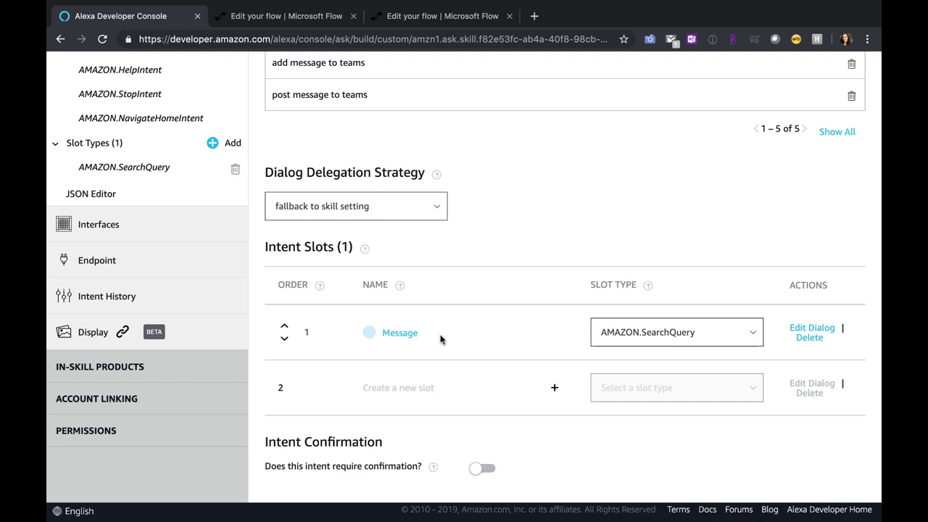
left_click(408, 386)
left_click(446, 342)
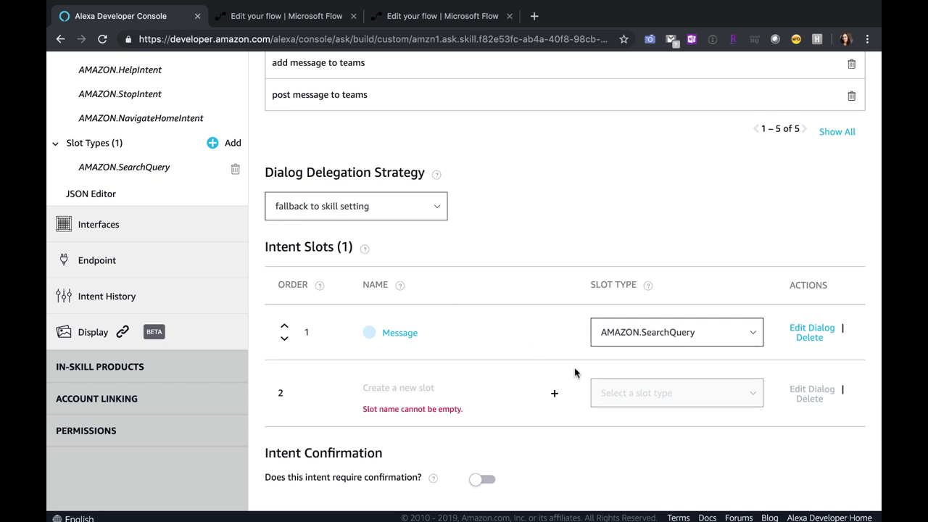
left_click(754, 337)
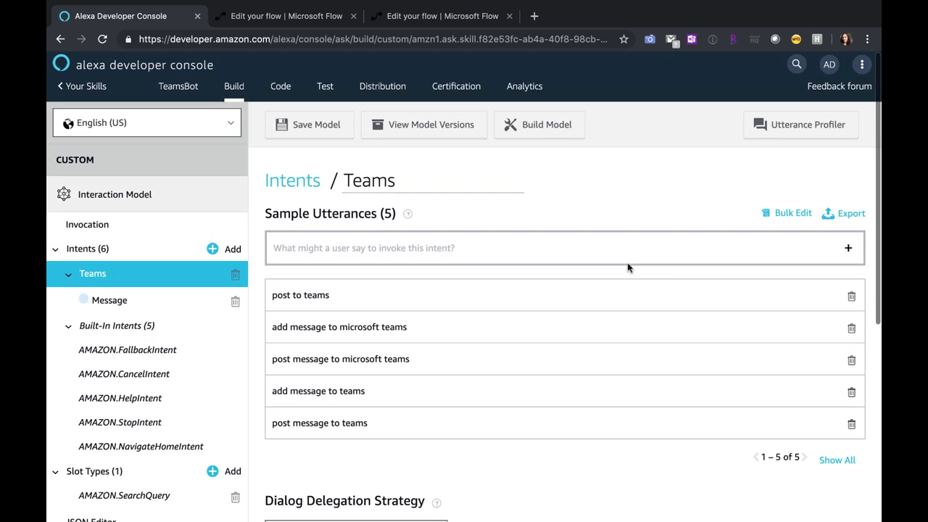
scroll(628, 268, "down", 3)
scroll(628, 268, "down", 2)
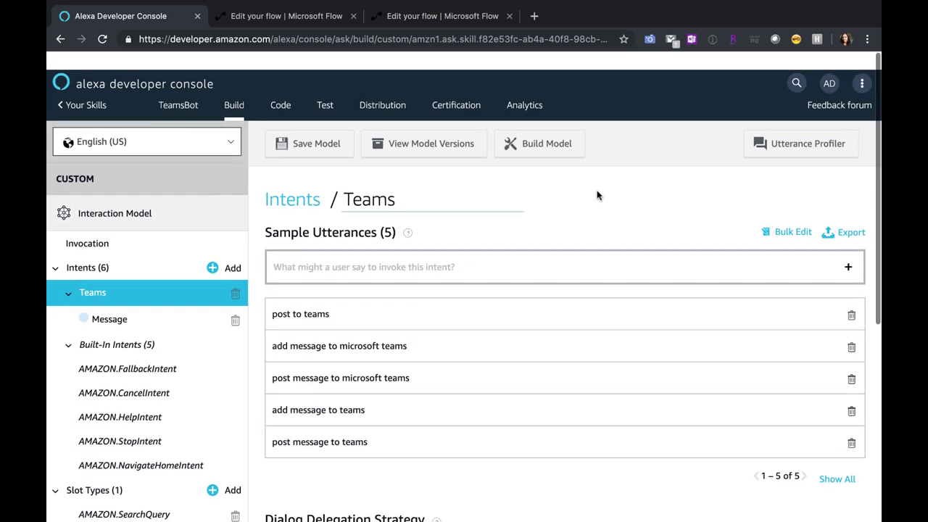
scroll(597, 196, "down", 1)
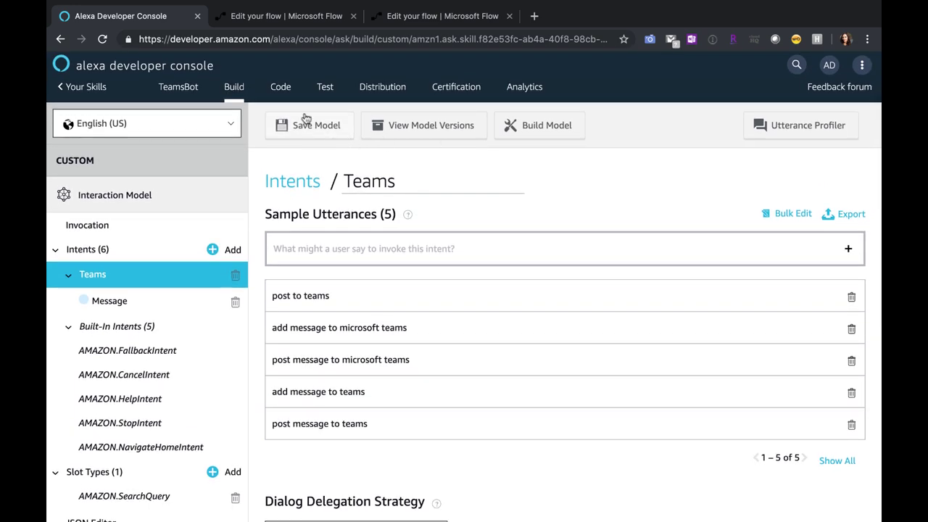
Step: Open the Message slot of the Teams intent and make the slot require confirmation
left_click(141, 305)
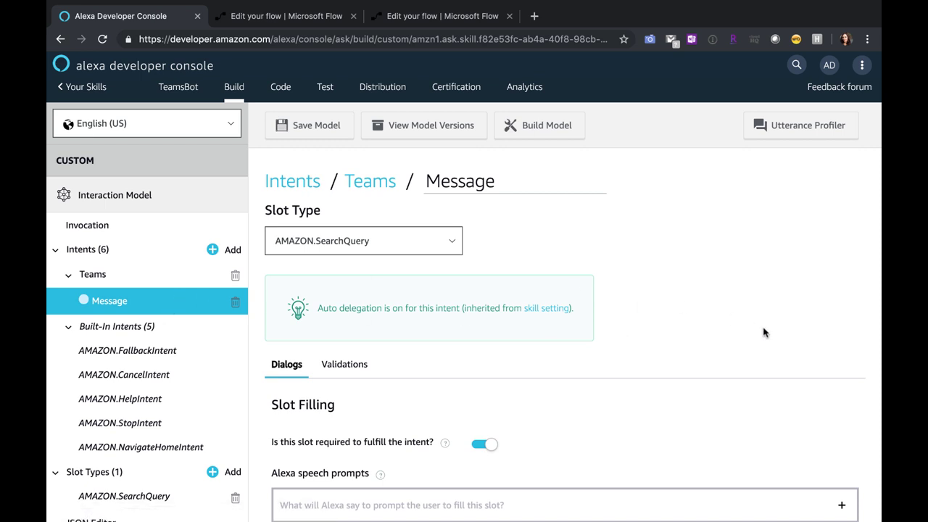
scroll(763, 332, "down", 1)
scroll(764, 332, "down", 6)
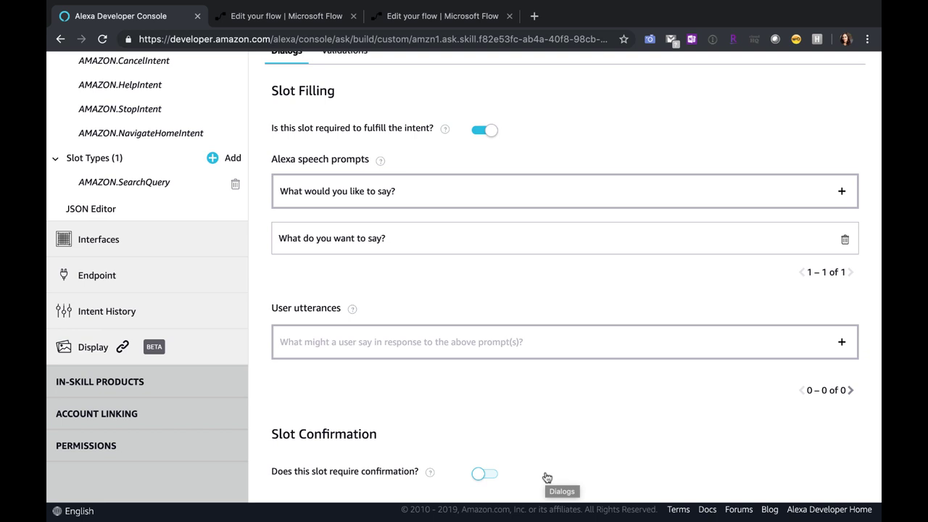
left_click(479, 473)
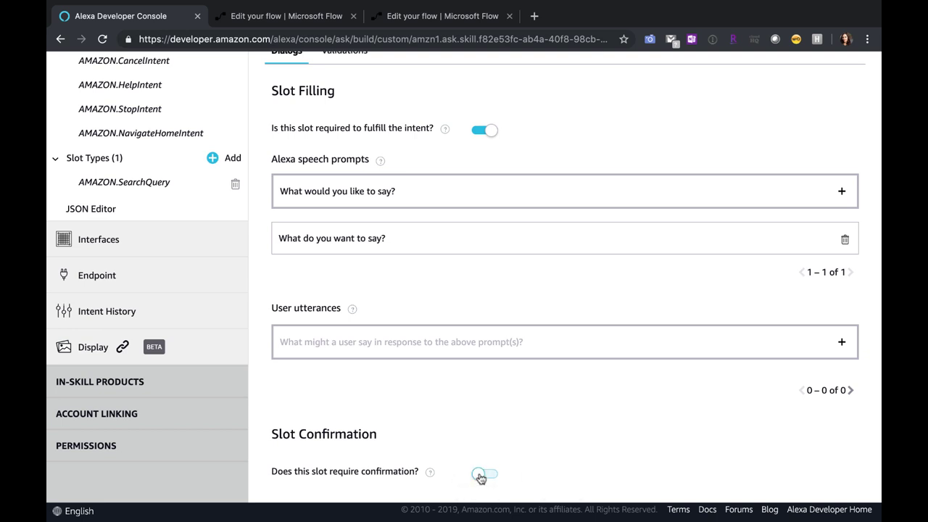
scroll(479, 475, "down", 3)
Step: Add the slot confirmation speech prompt "Are you sure you want to post {Message} to Microsoft Teams?", inserting the existing Message slot
left_click(425, 426)
scroll(428, 428, "down", 1)
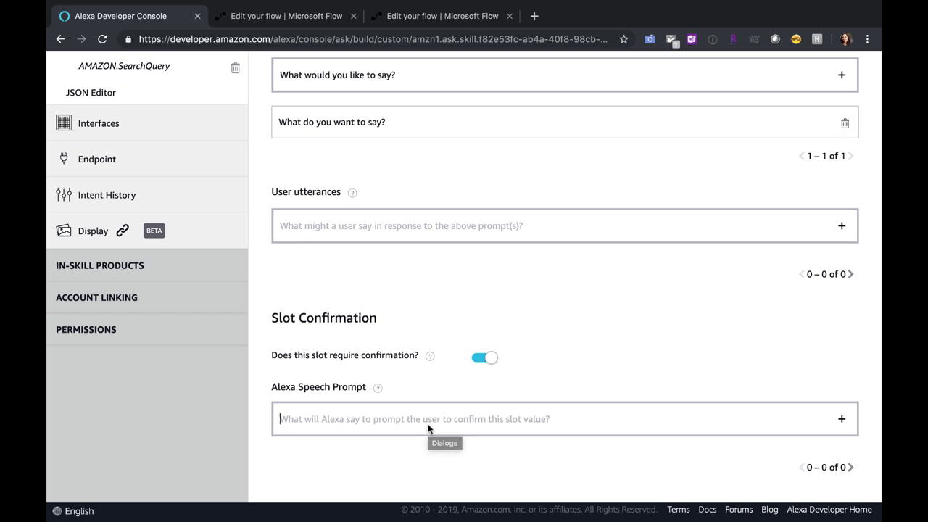
type("Are you sure you want to post")
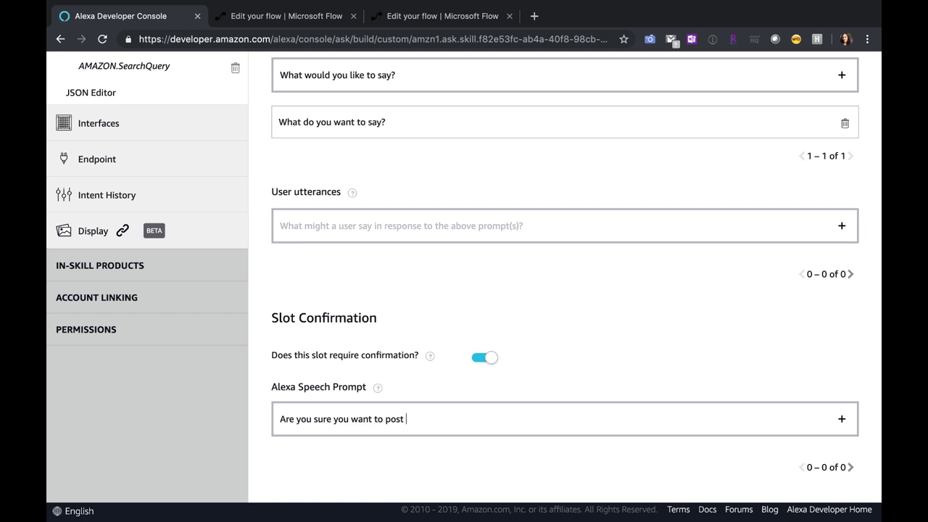
type("{")
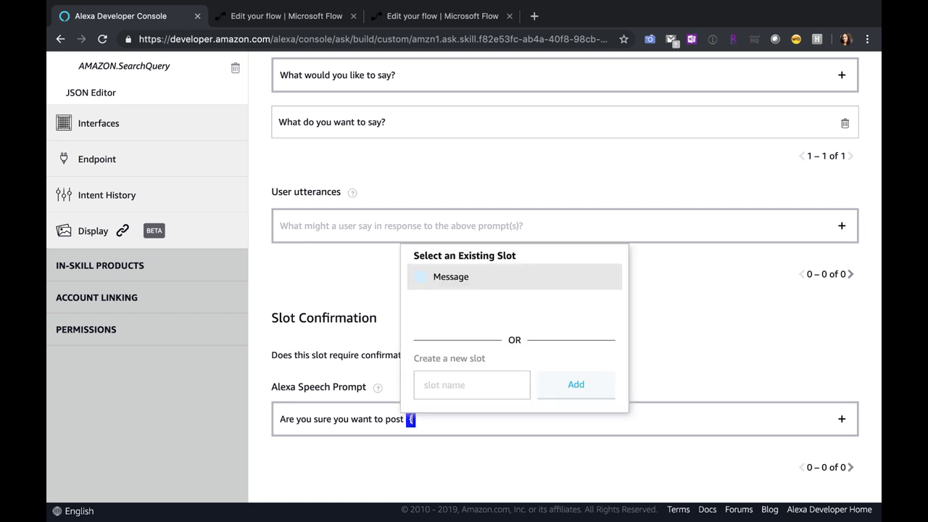
left_click(449, 277)
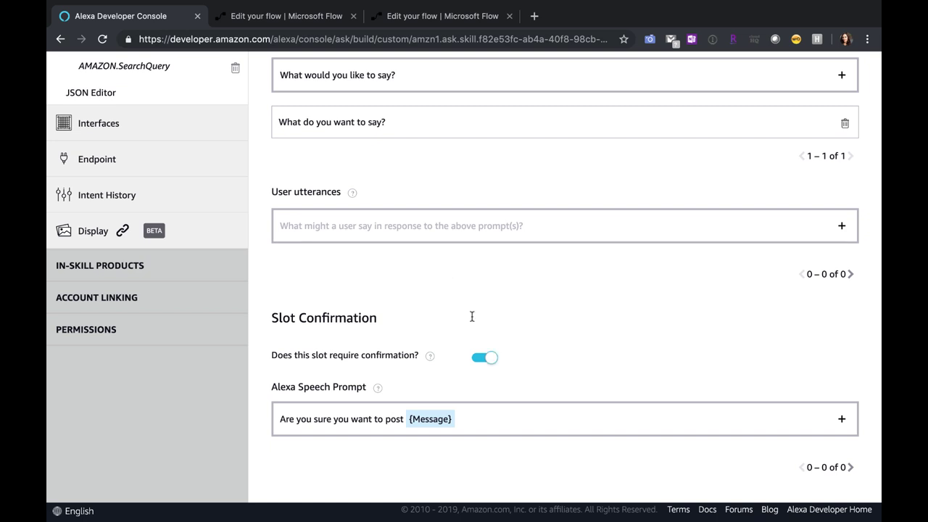
left_click(464, 413)
type("to Microsoft Teams?")
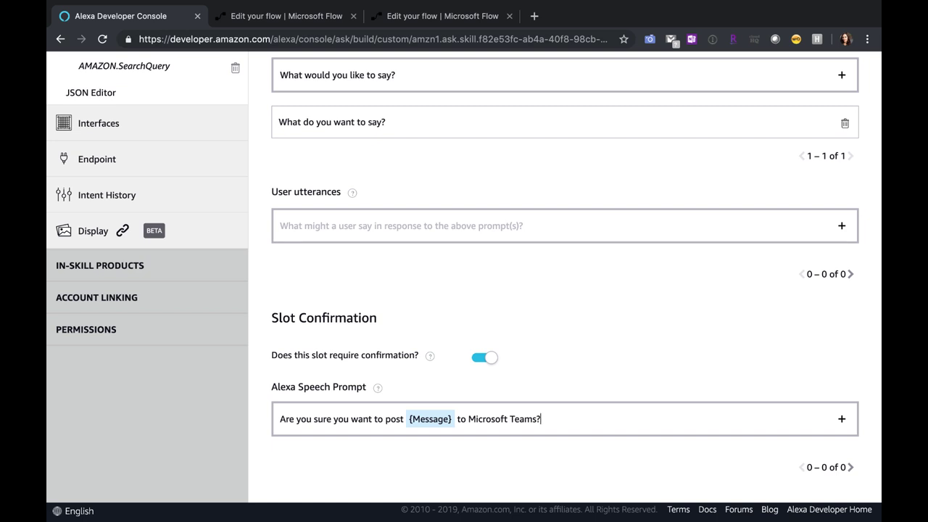
left_click(841, 419)
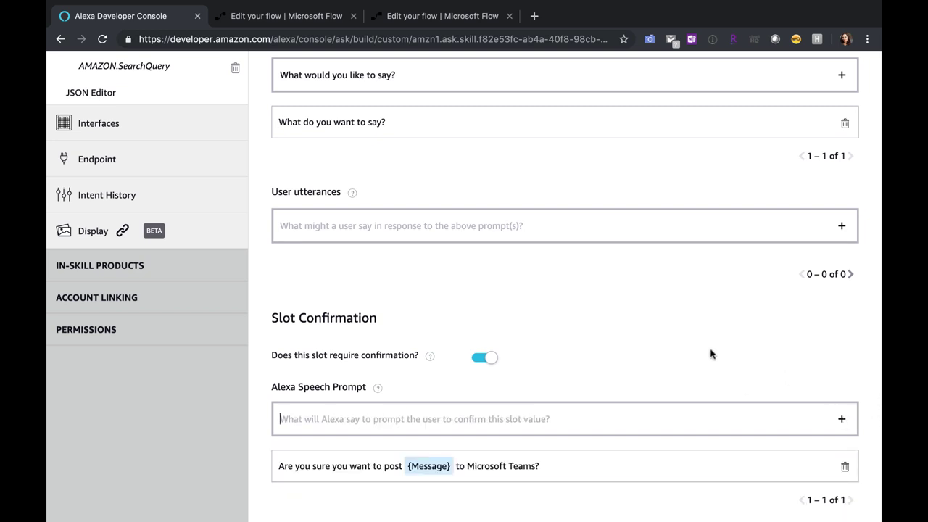
Step: Save the interaction model with the Message slot's new confirmation prompt
scroll(710, 354, "up", 5)
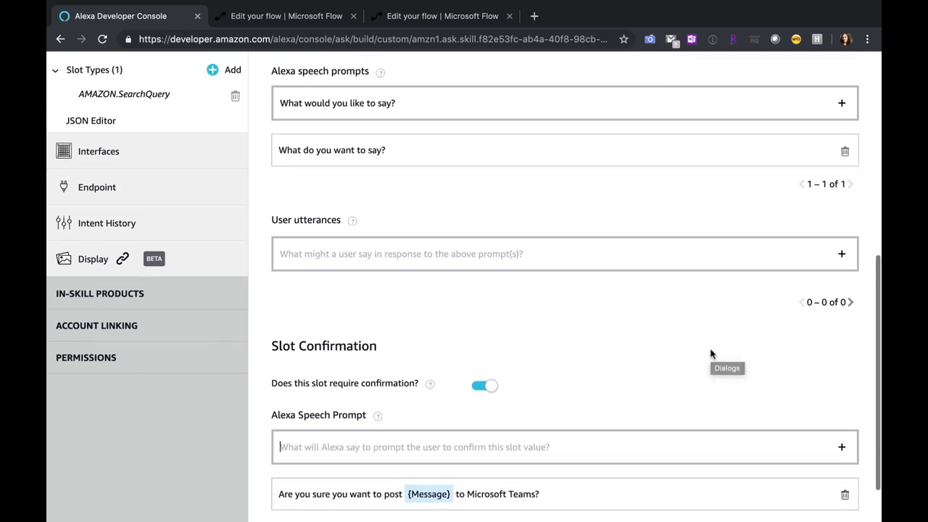
scroll(710, 354, "up", 3)
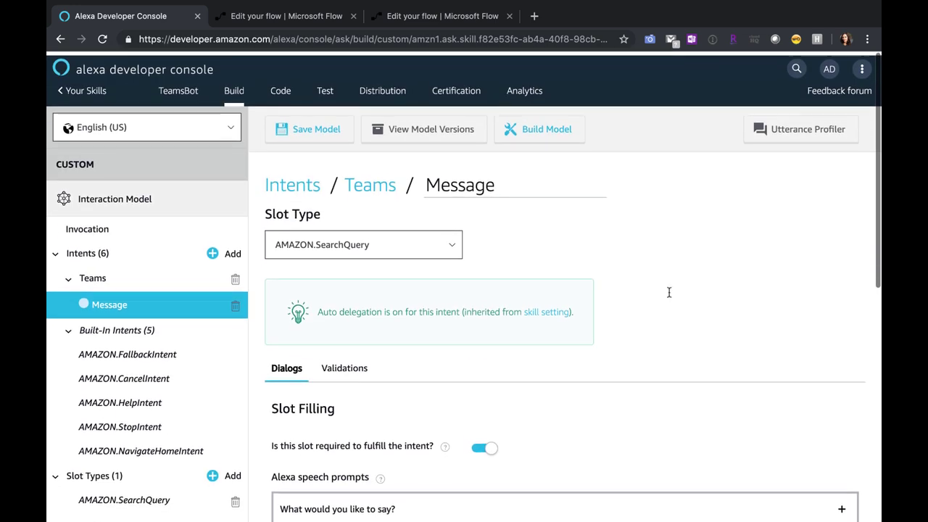
left_click(307, 129)
left_click(703, 488)
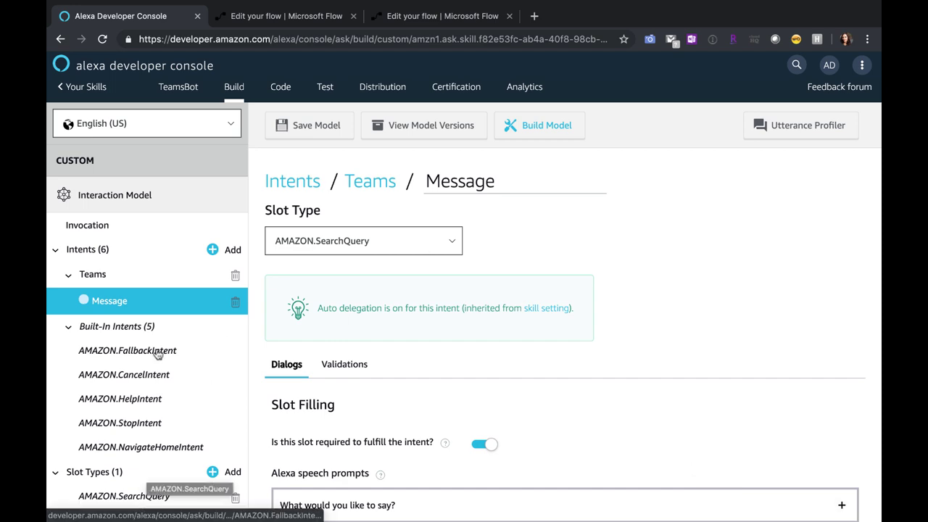
Step: Open the skill's endpoint settings and review the HTTPS service endpoint type and its default region
scroll(159, 341, "down", 6)
scroll(158, 338, "up", 3)
scroll(209, 329, "up", 4)
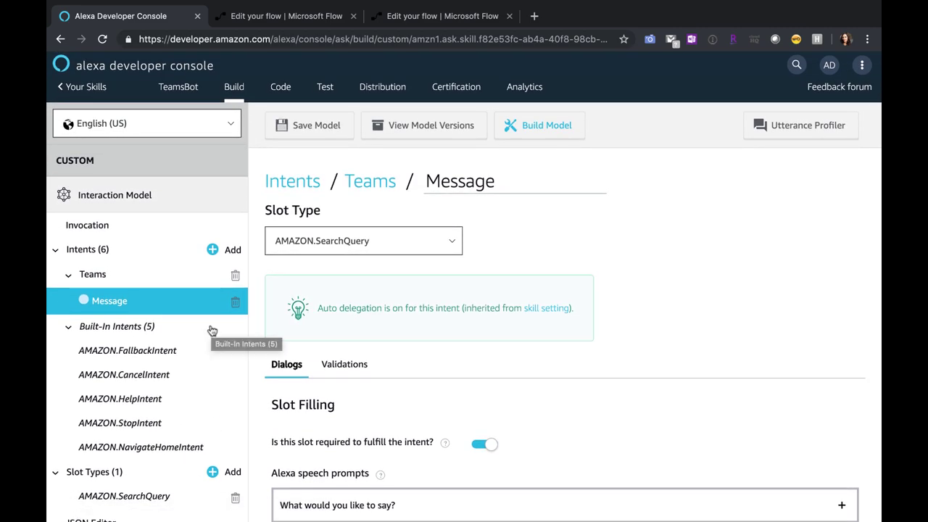
scroll(212, 331, "down", 4)
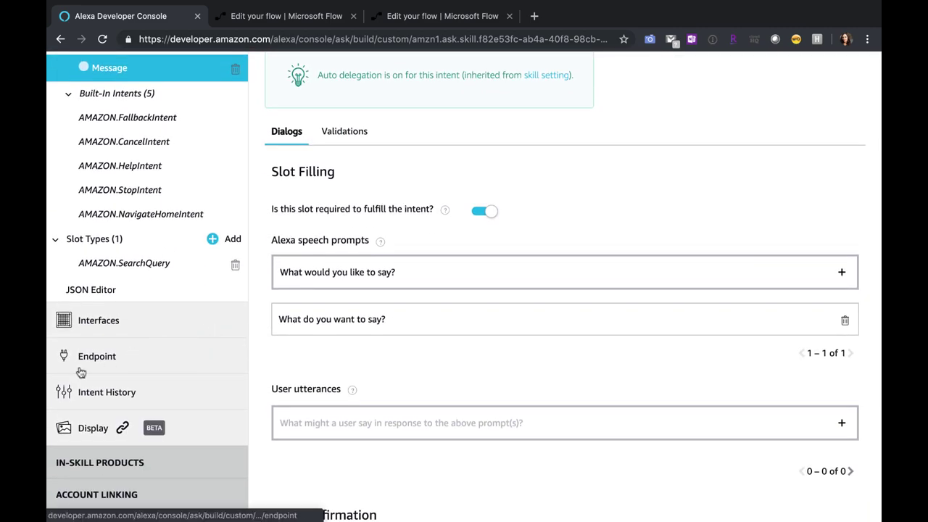
left_click(86, 362)
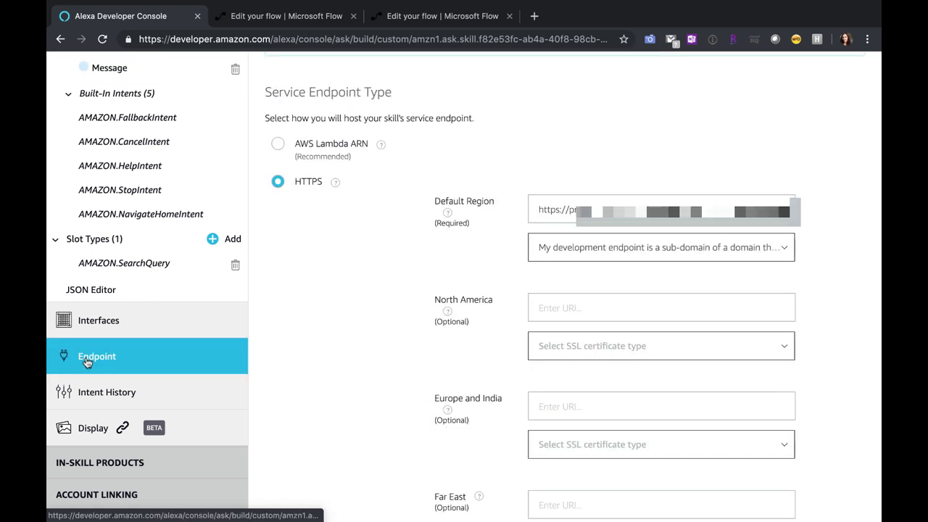
scroll(381, 251, "up", 3)
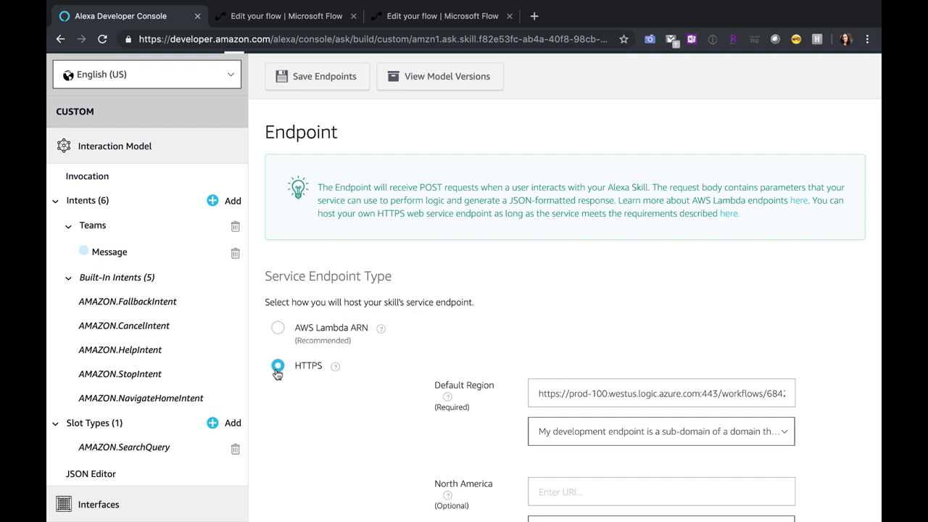
scroll(383, 390, "down", 2)
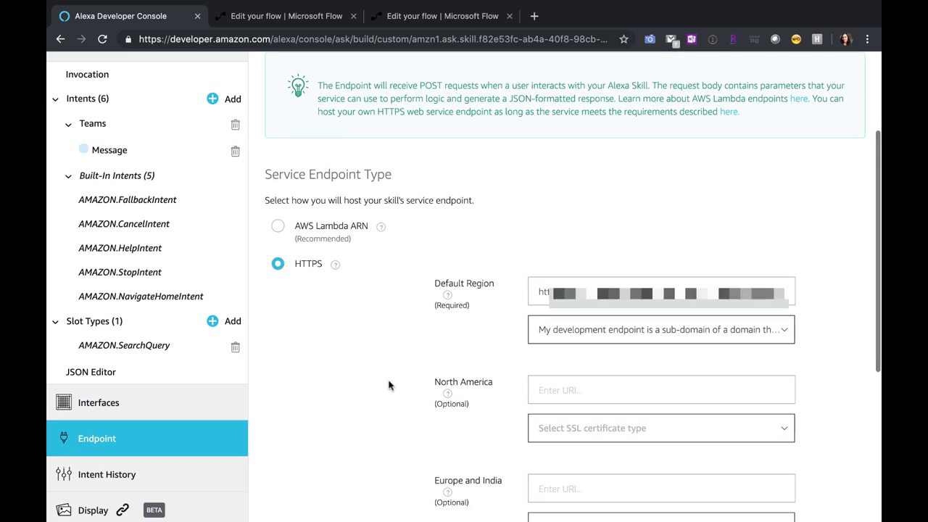
Step: Replace the default region endpoint URI with the HTTP POST URL copied from the TeamsPostMessageAlexa flow's HTTP request trigger
triple_click(660, 291)
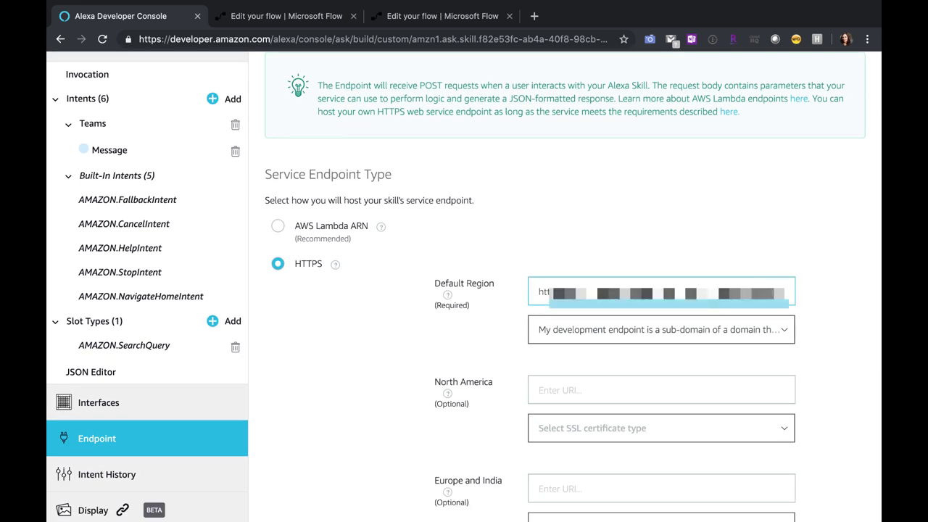
left_click(323, 18)
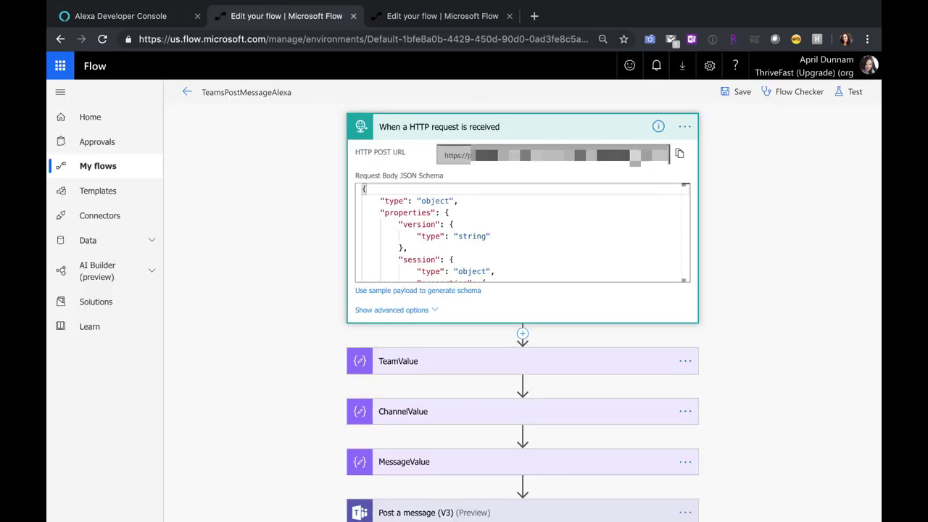
left_click(99, 18)
key("ctrl+v")
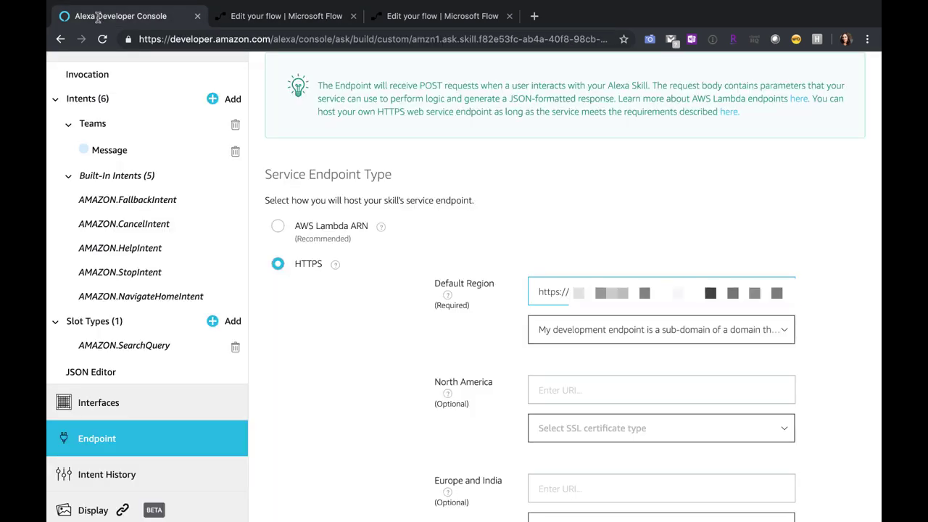
Step: Check the SSL certificate type options for the default region, keeping the sub-domain with a wildcard certificate
scroll(616, 312, "down", 2)
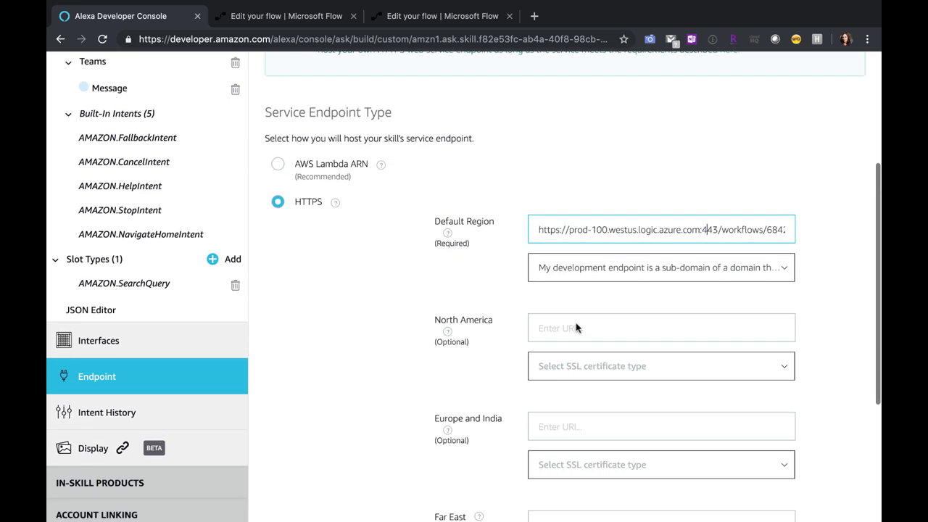
left_click(786, 250)
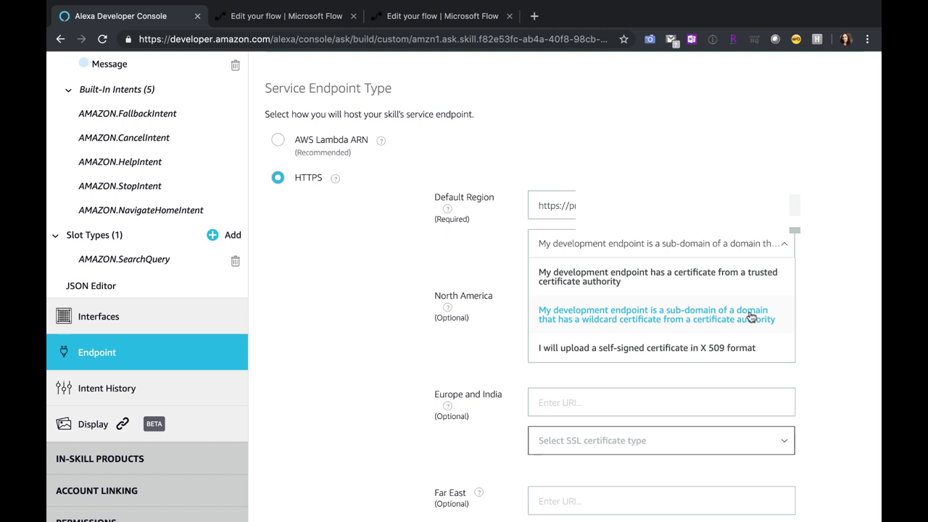
left_click(364, 281)
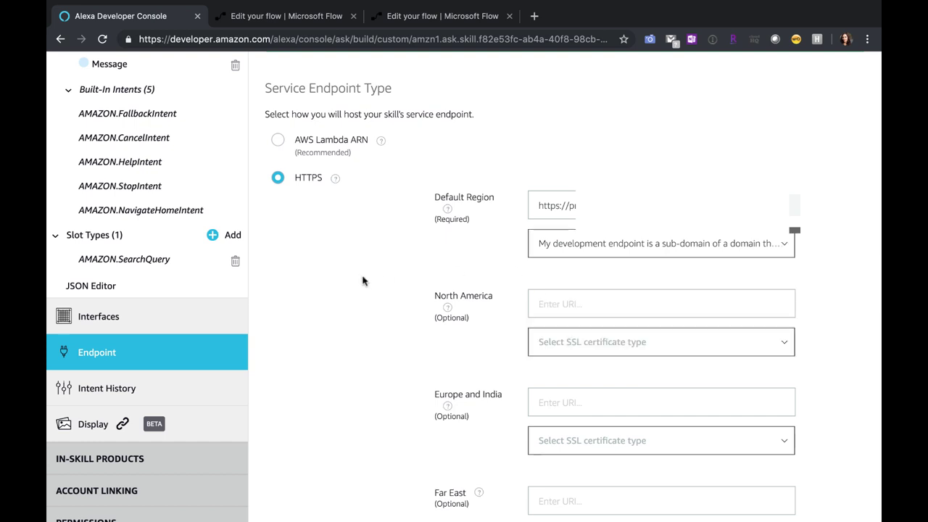
Step: Return to the Teams intent and build the interaction model
scroll(364, 282, "up", 3)
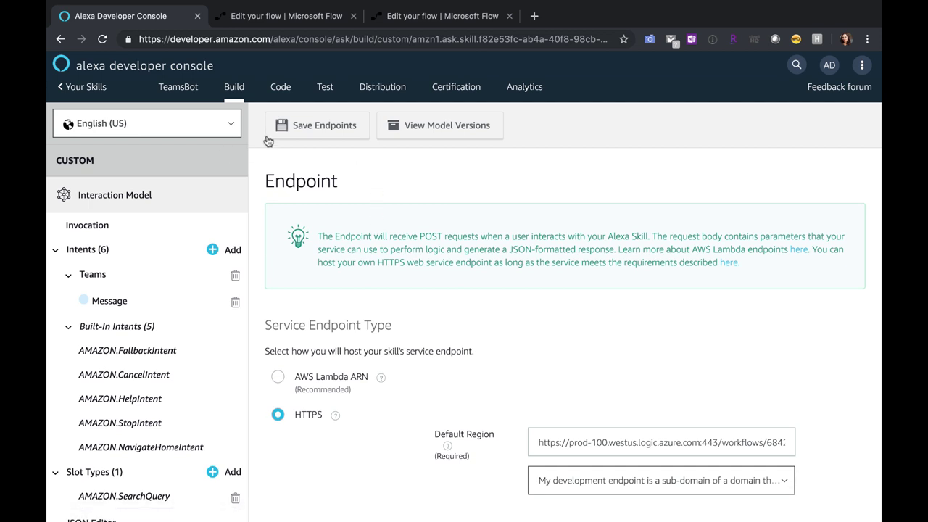
left_click(125, 281)
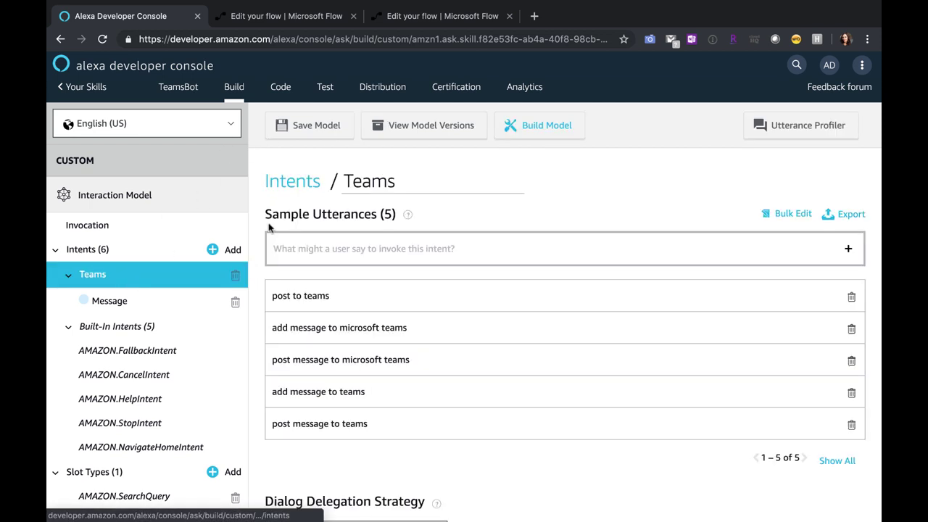
left_click(571, 132)
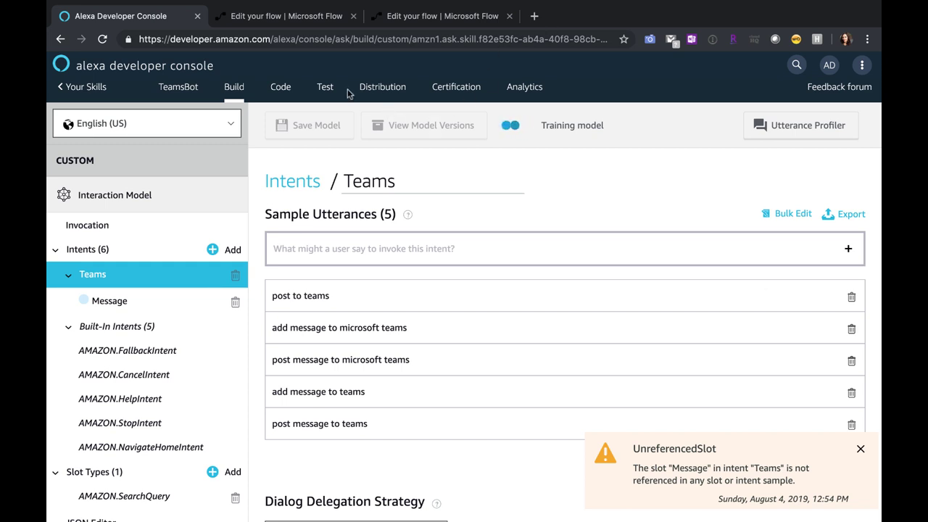
Step: Open the Alexa Simulator on the testing page, and go back to the build page to check the skill's invocation name
left_click(325, 87)
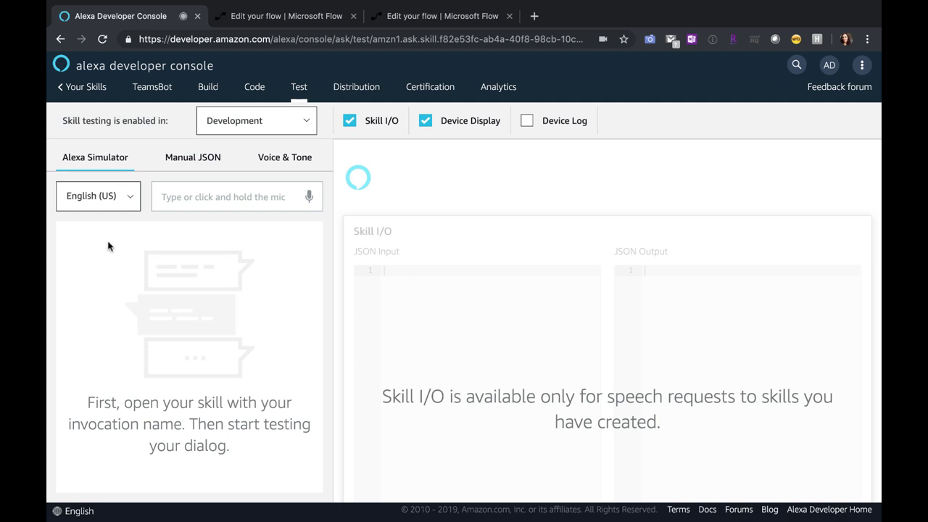
left_click(263, 199)
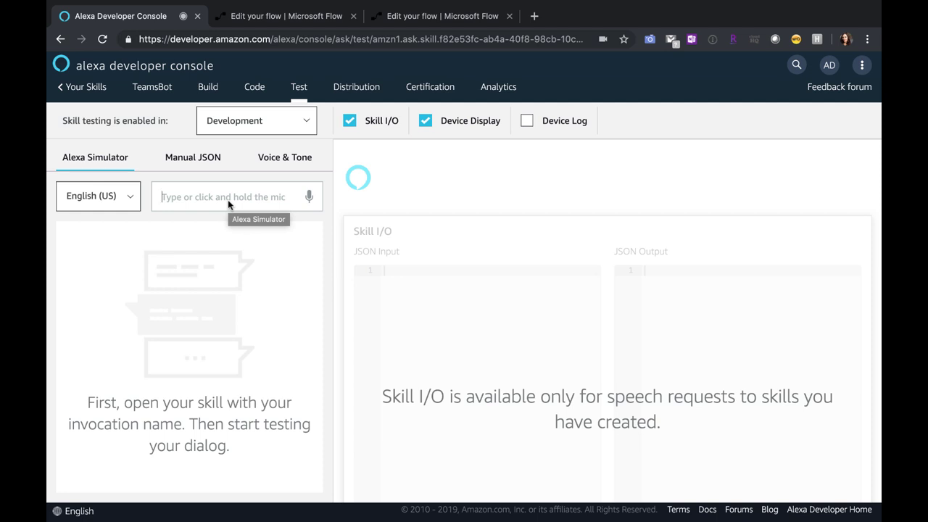
left_click(207, 88)
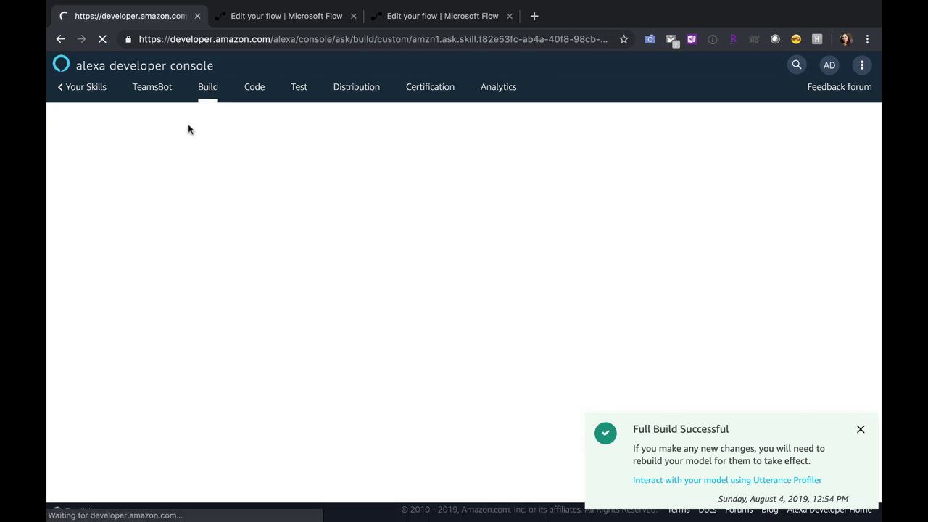
left_click(95, 227)
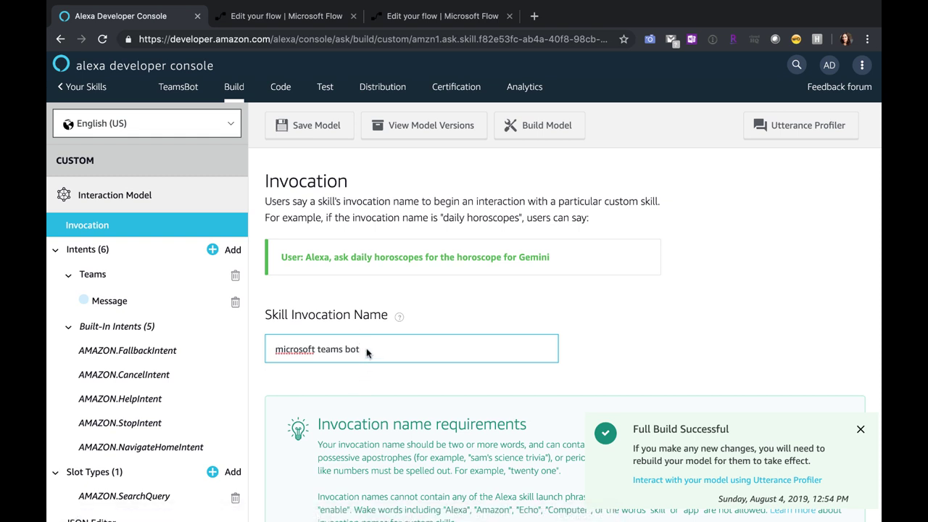
left_click(327, 87)
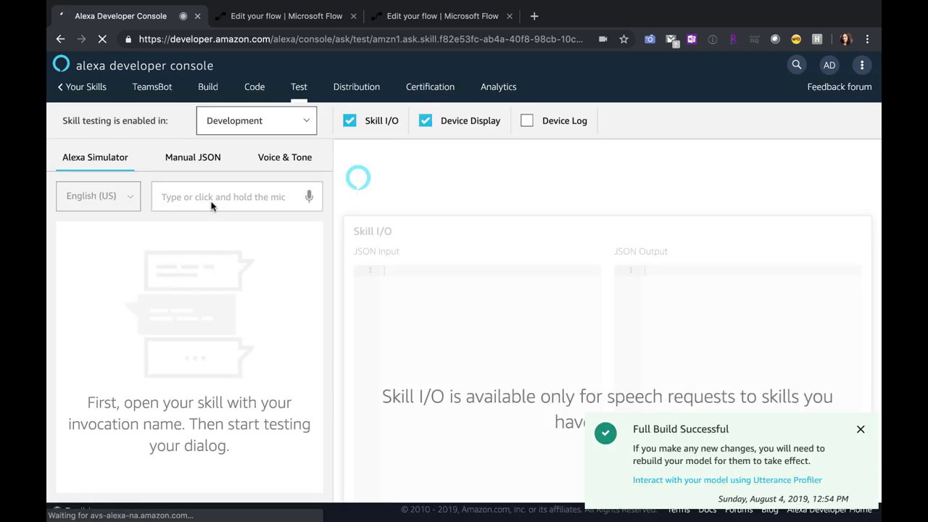
left_click(208, 196)
type("ask microsoft")
key("BackSpace")
key("BackSpace")
key("BackSpace")
key("BackSpace")
type("soft teams bot")
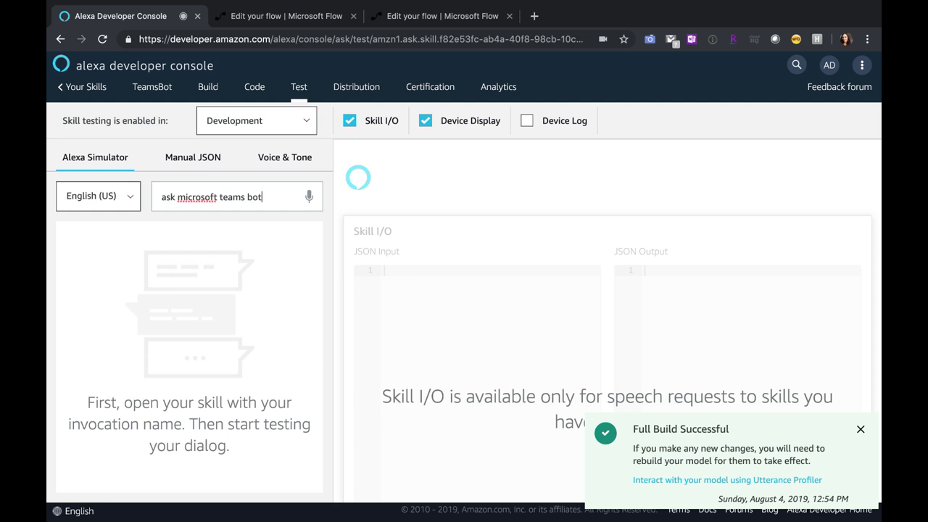
key("Return")
Step: Review the sample utterances of the Teams intent on the build page
left_click(208, 89)
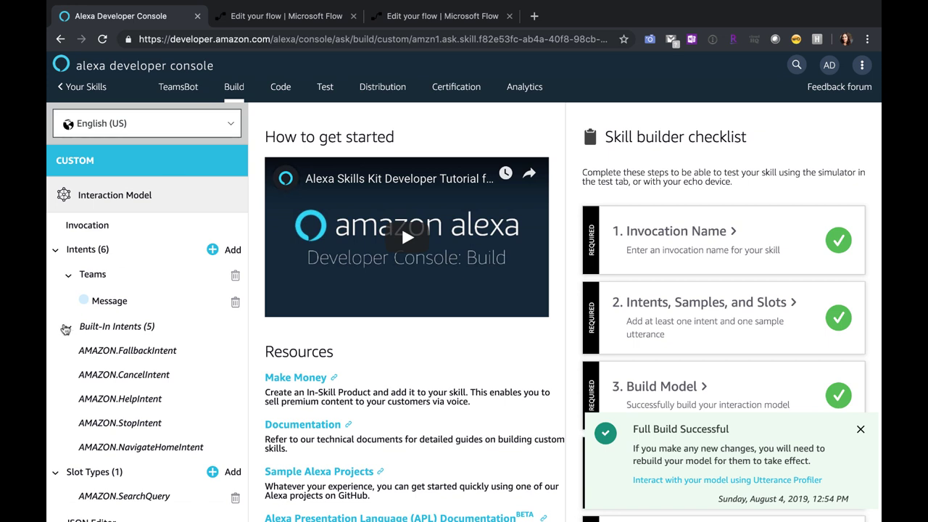
left_click(104, 274)
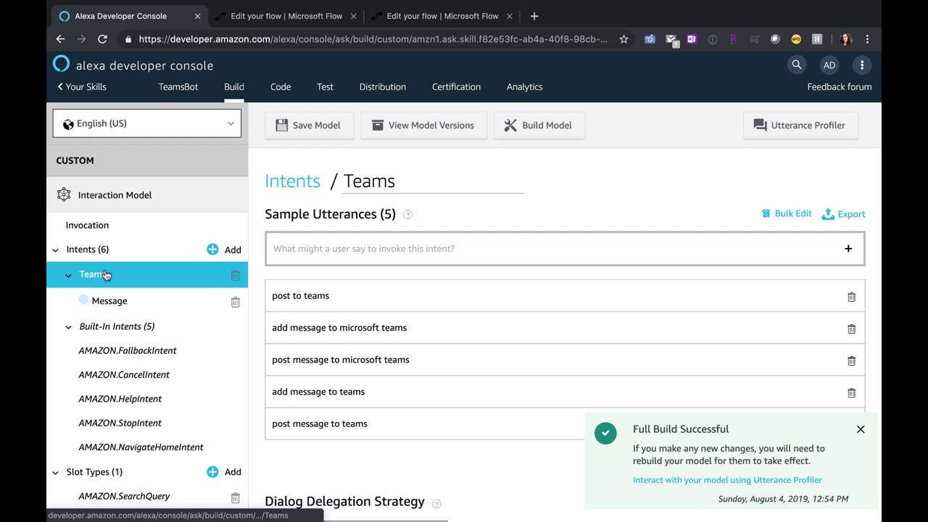
scroll(515, 302, "down", 1)
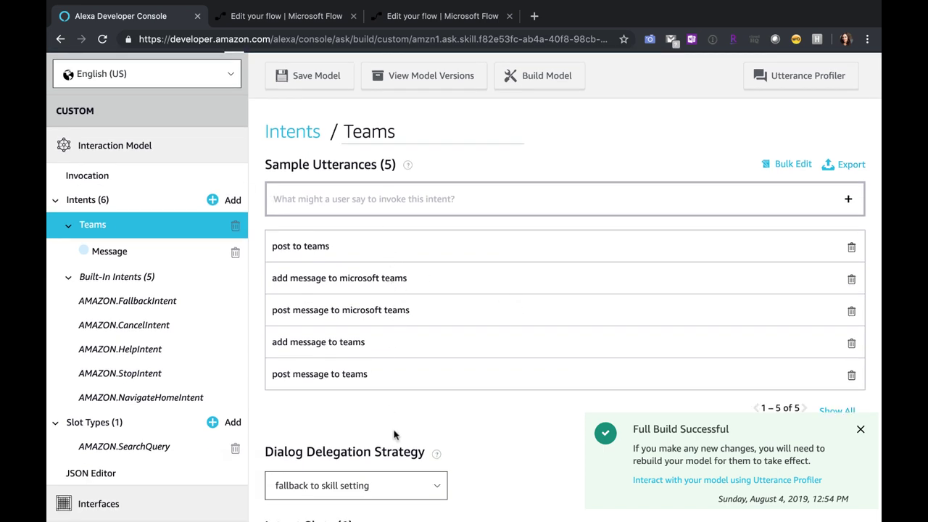
scroll(394, 432, "up", 1)
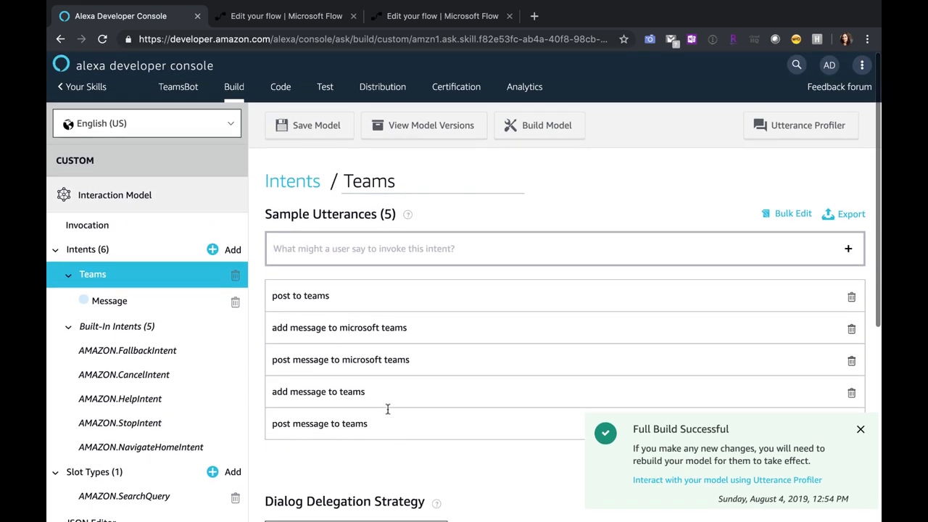
Step: Return to the Alexa Simulator and send the utterance "ask microsoft teams bot to post to teams"
left_click(325, 90)
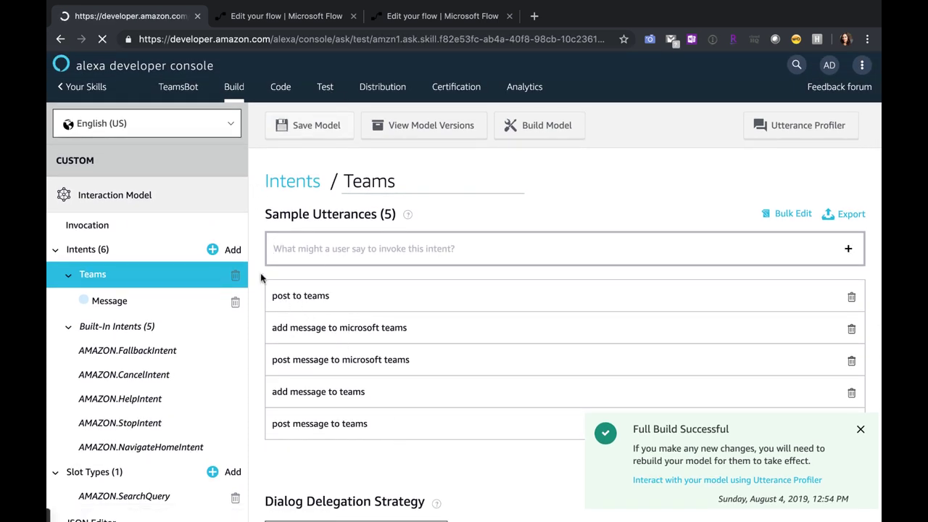
type("to tea")
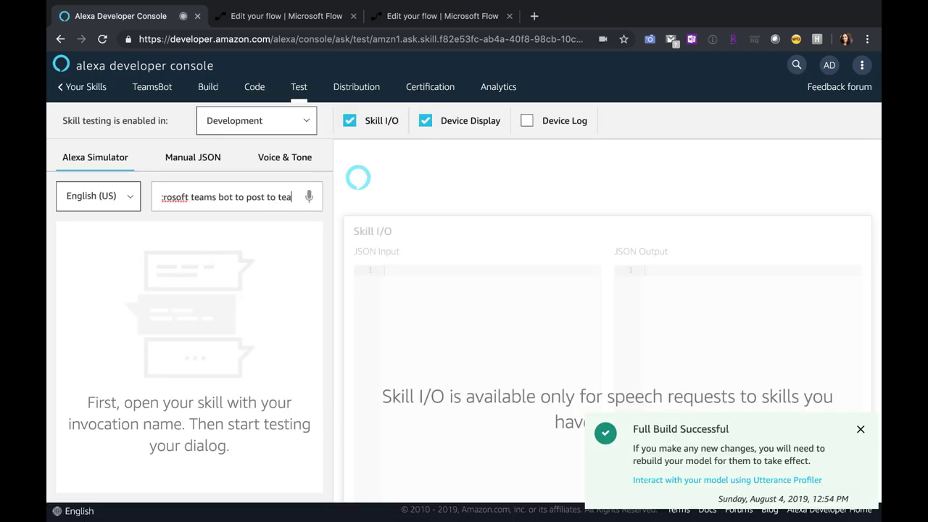
type("ms")
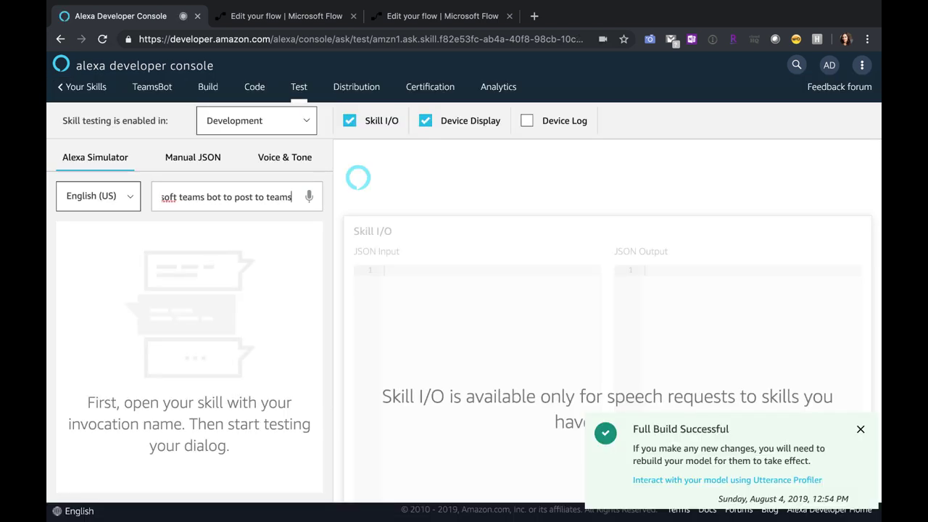
key("Return")
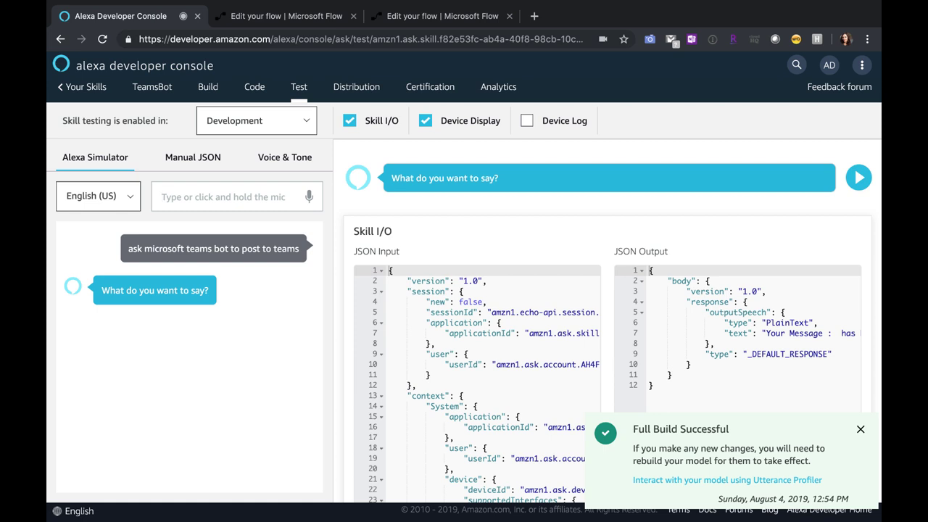
Step: Answer the skill with the message "Hey there just testing" and confirm posting it with "yes"
type("Hey there j")
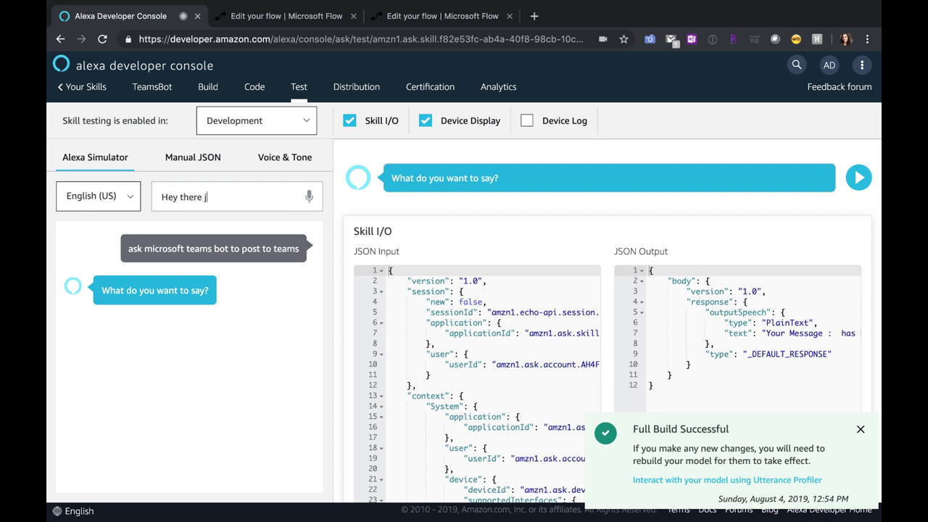
type("ust testing")
key("Return")
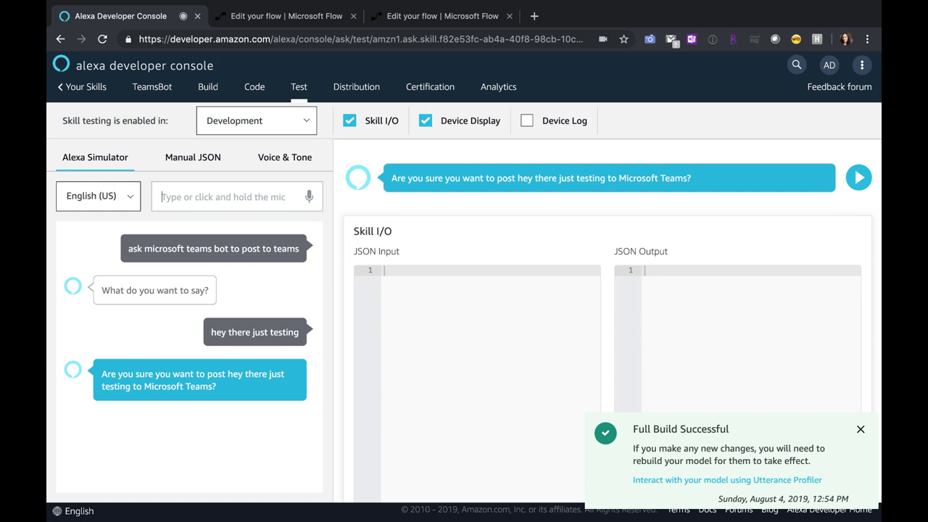
type("yes")
key("Return")
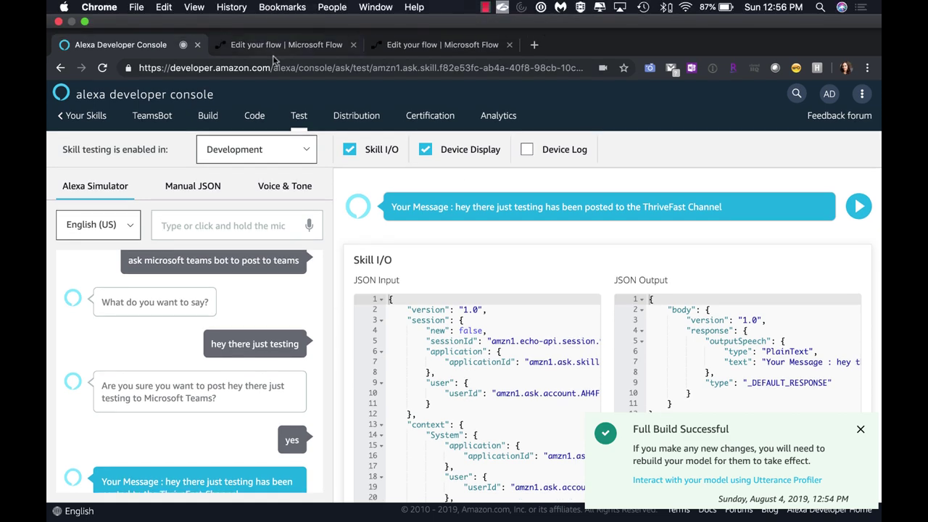
Step: Look over the TeamsPostMessageAlexa flow in both open Microsoft Flow editors, and go back to the Alexa Simulator conversation
left_click(274, 48)
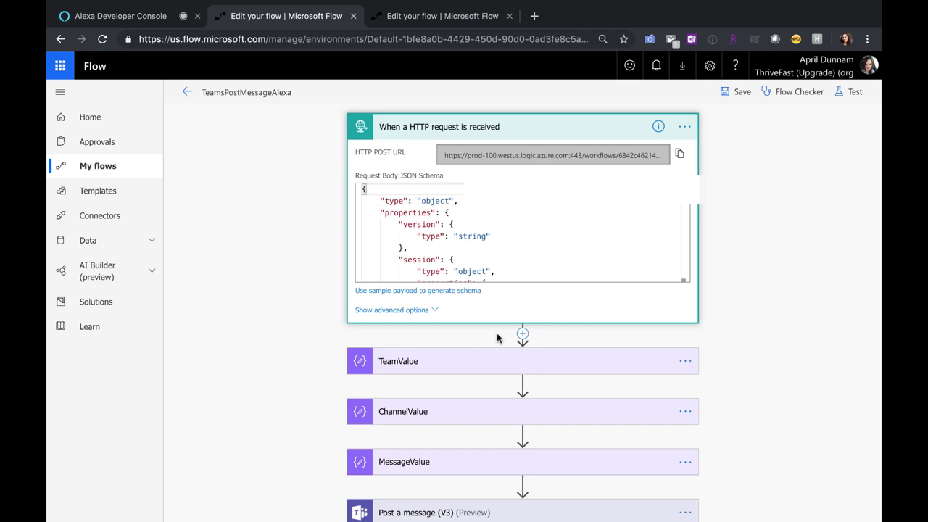
left_click(435, 16)
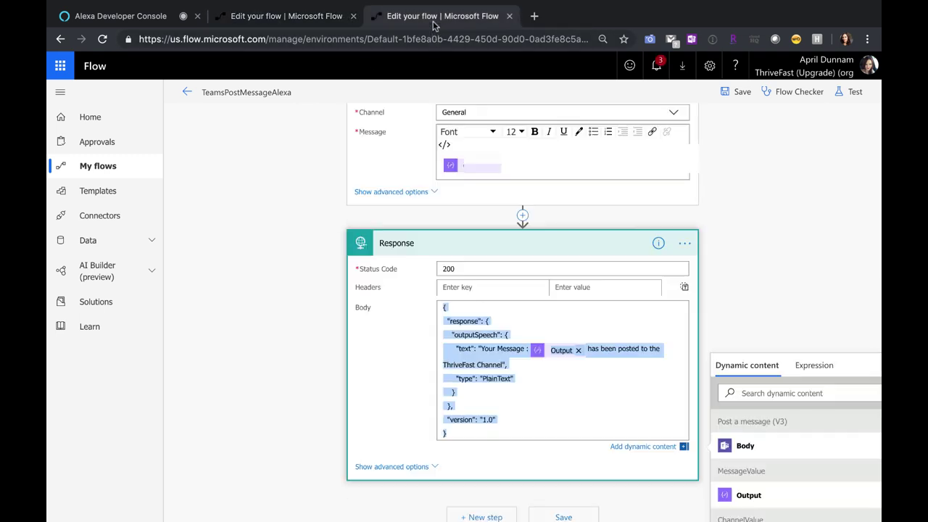
scroll(355, 358, "up", 3)
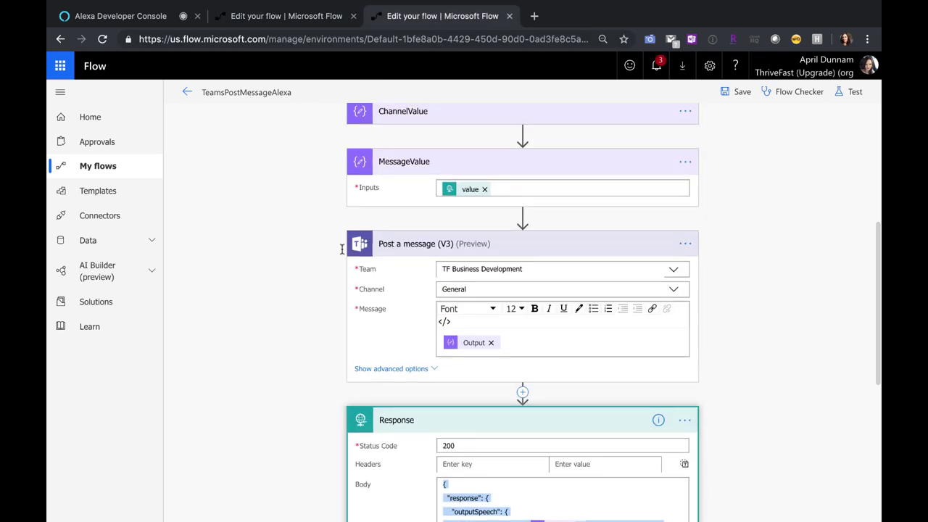
left_click(283, 14)
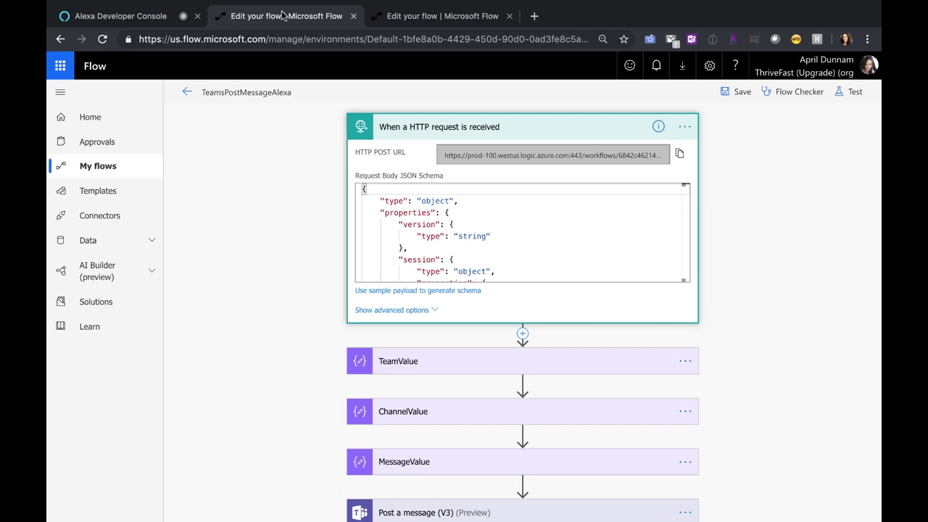
left_click(98, 21)
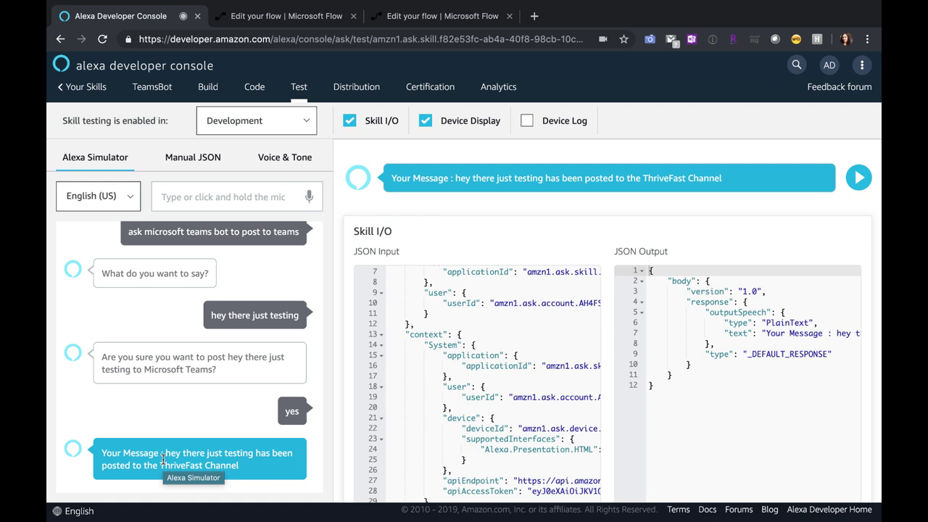
Step: Copy the simulator's full JSON input and paste it as a sample payload for the flow's HTTP request trigger, closing the dialog without generating the schema
scroll(470, 408, "up", 3)
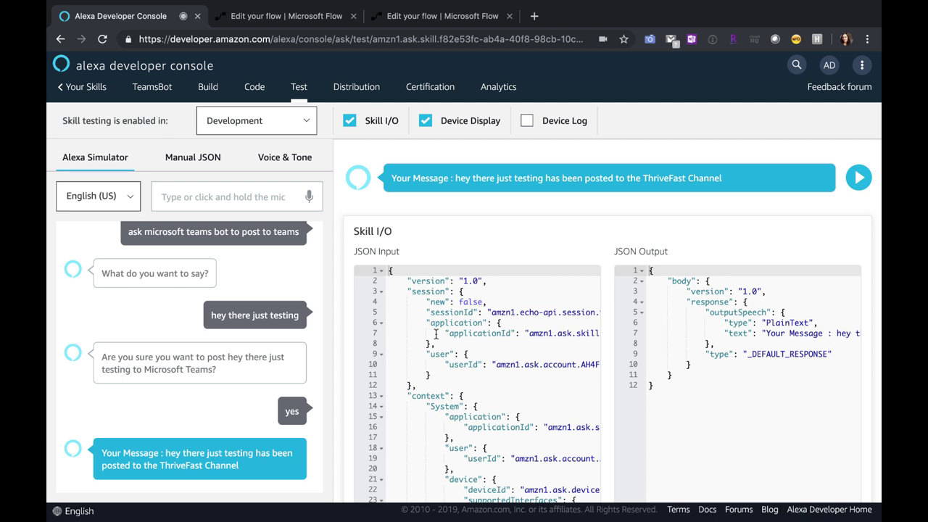
left_click(446, 367)
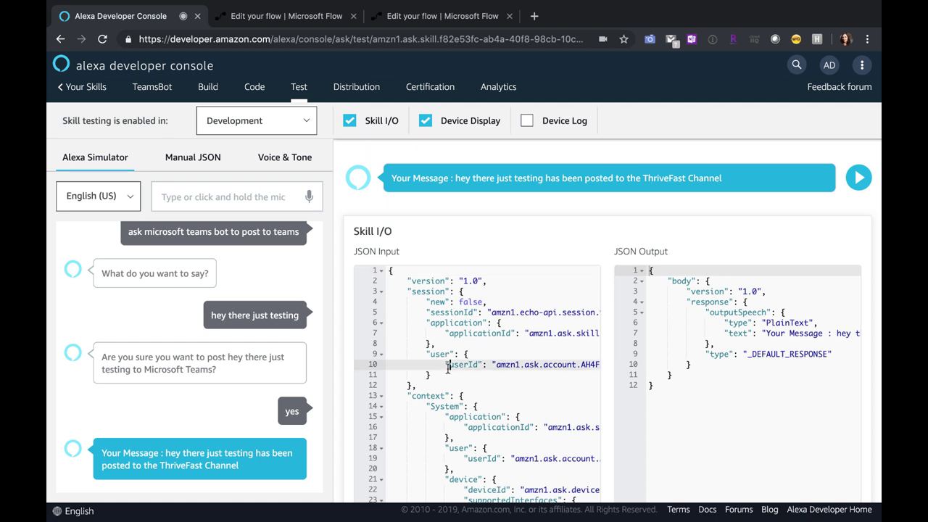
key("ctrl+a")
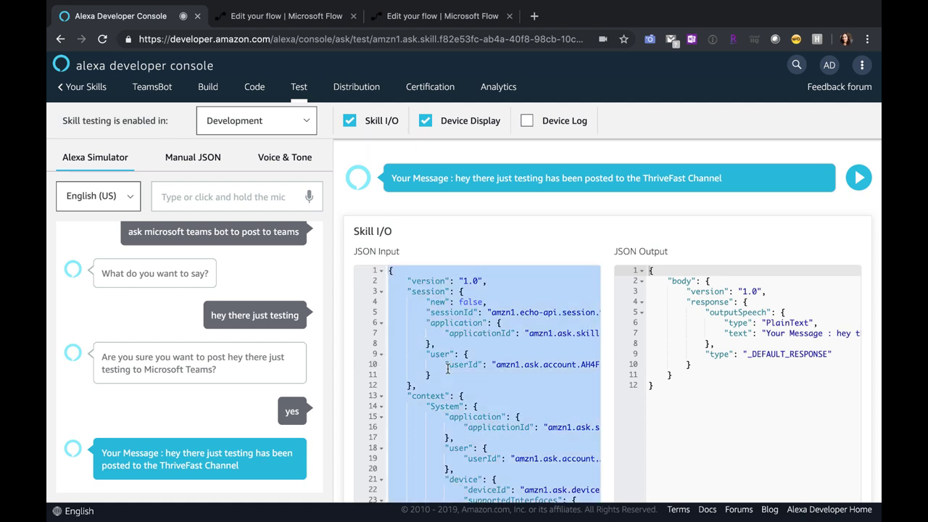
left_click(268, 21)
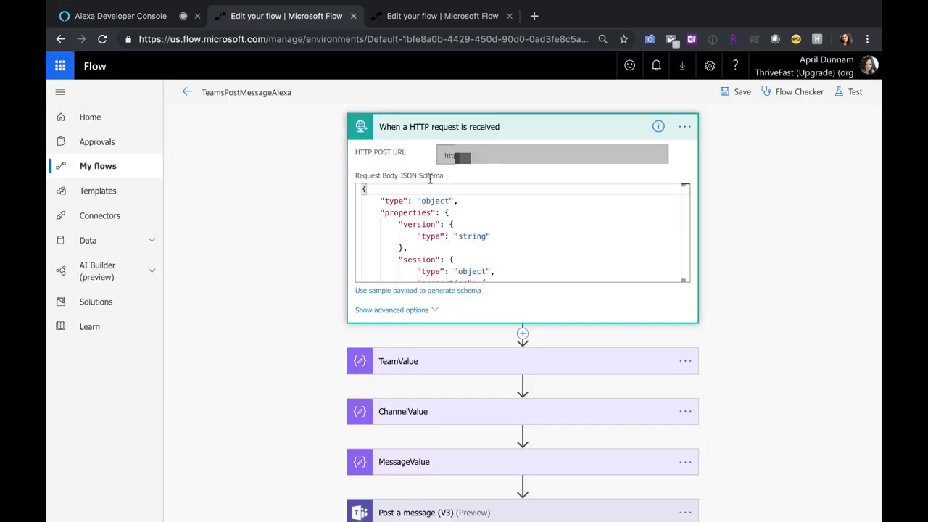
left_click(448, 293)
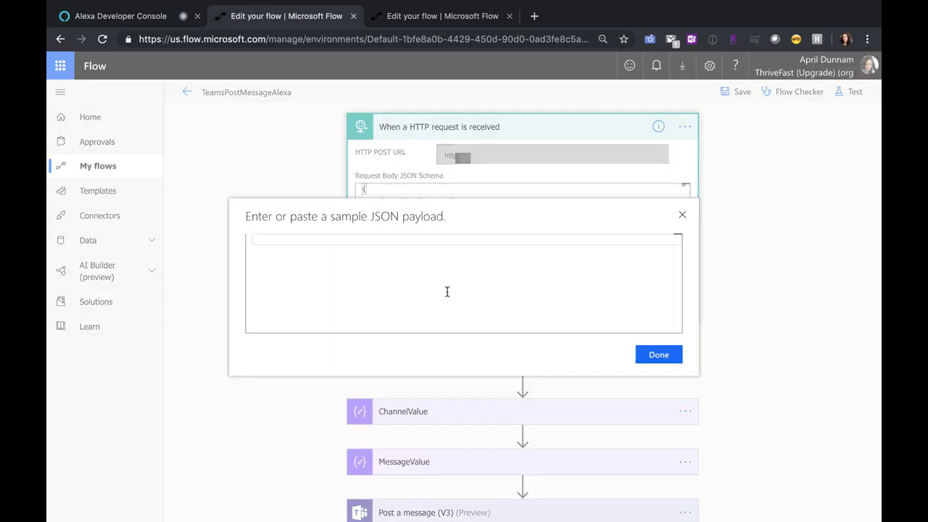
key("super+v")
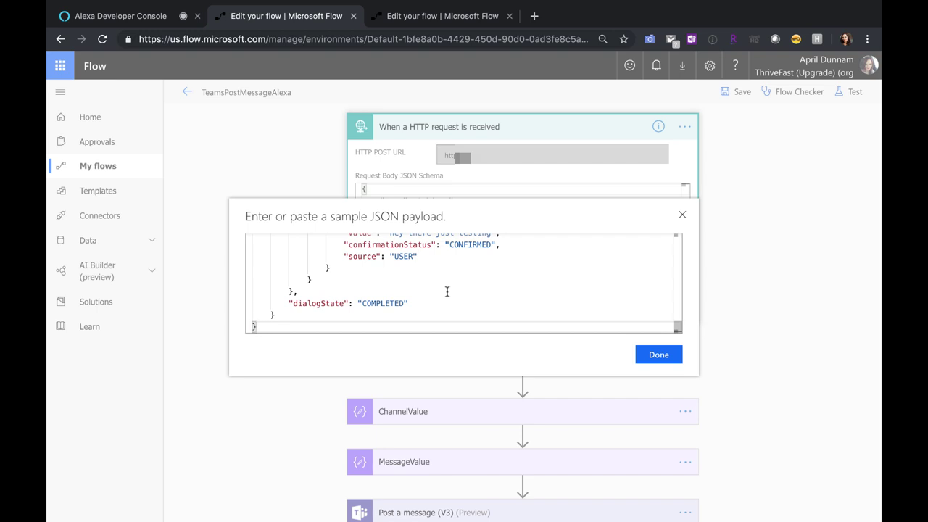
left_click(683, 213)
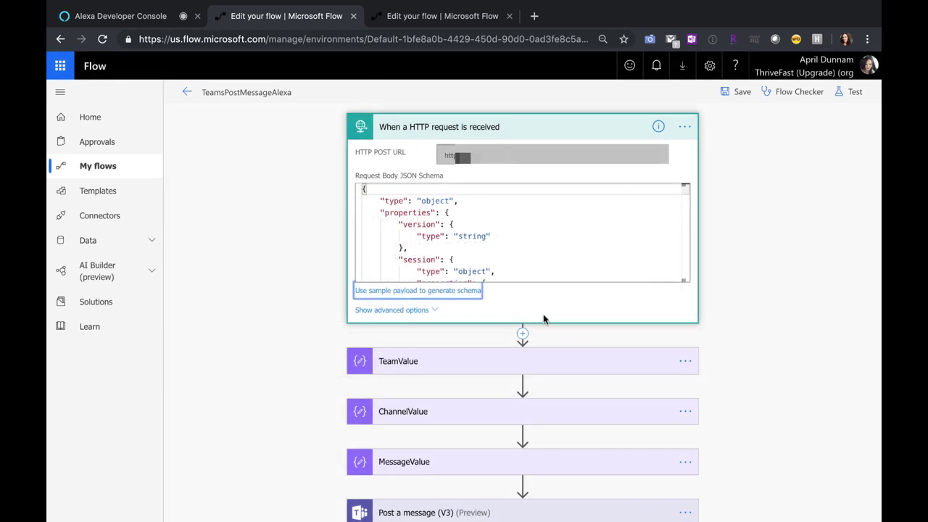
Step: Collapse the HTTP request trigger, expand the MessageValue action and browse the trigger's dynamic content available for its input
left_click(543, 132)
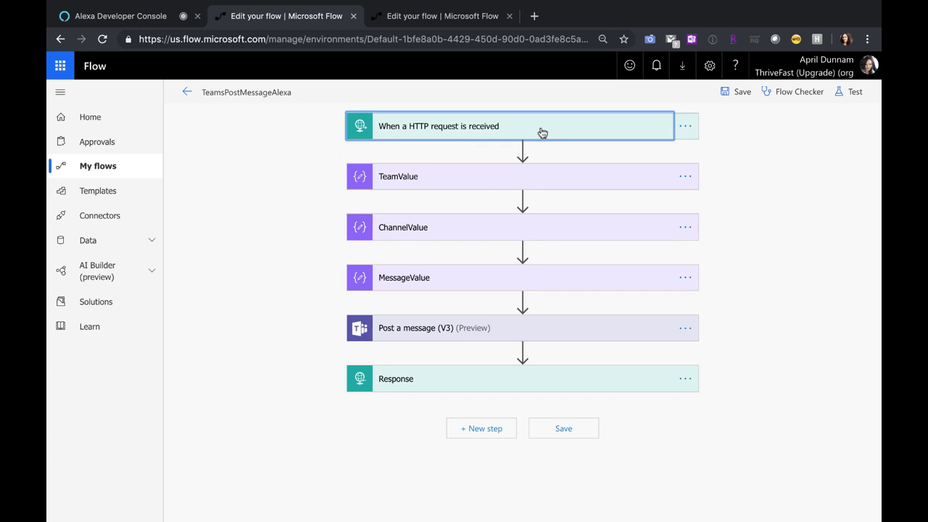
left_click(484, 279)
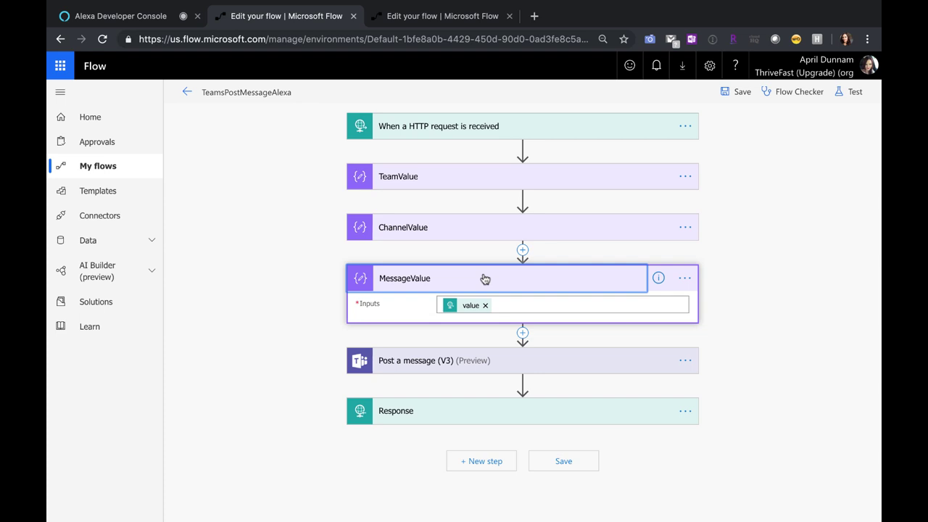
left_click(541, 301)
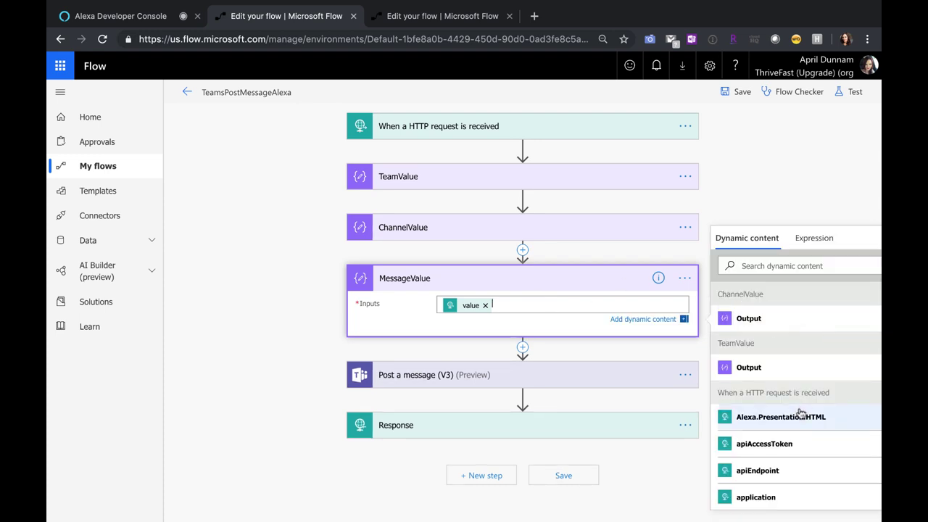
scroll(797, 411, "down", 2)
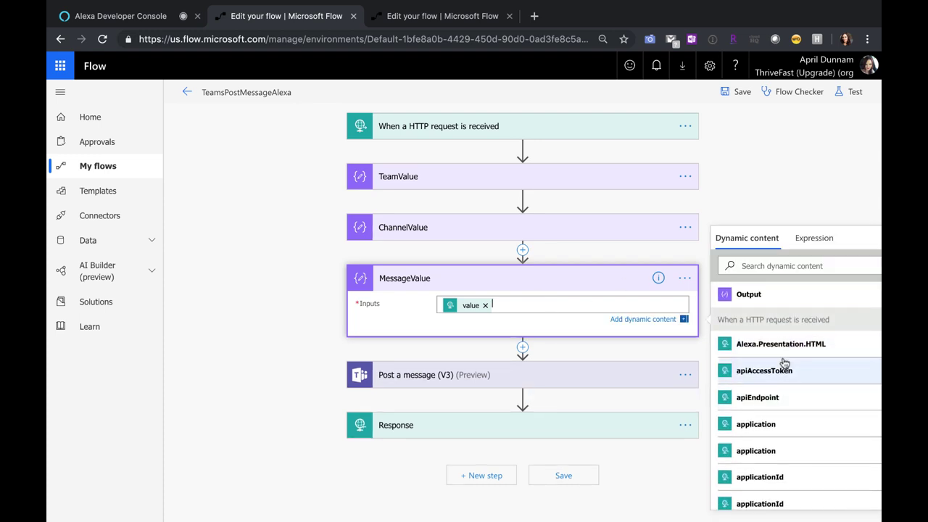
scroll(783, 363, "right", 2)
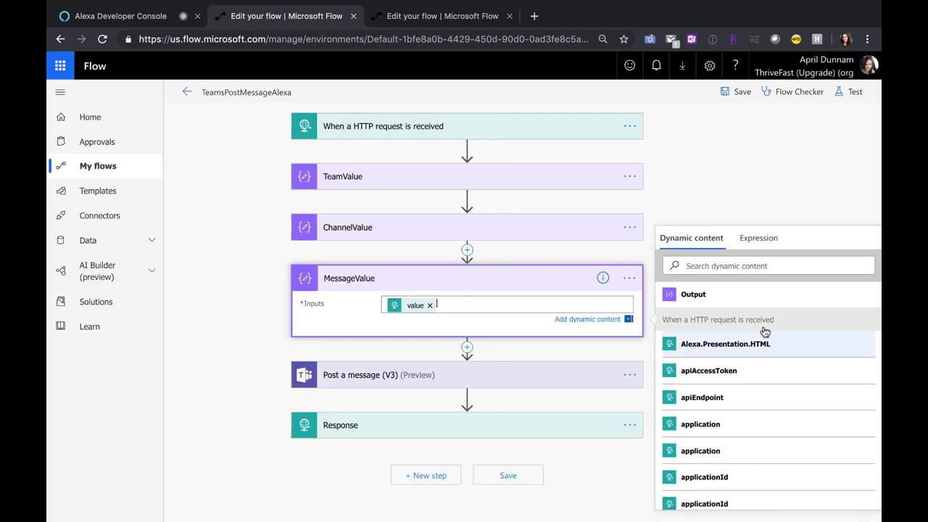
scroll(824, 354, "down", 2)
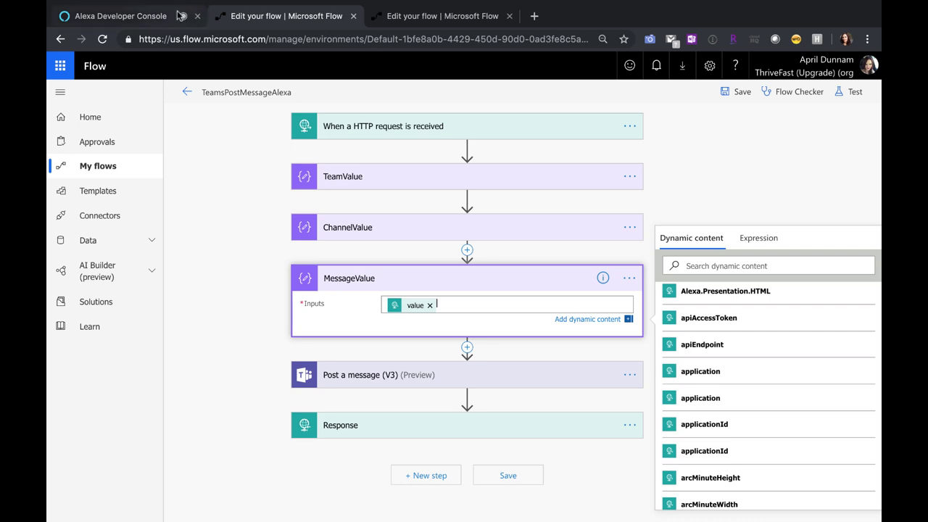
Step: Return to the Alexa Simulator and examine the Message slot's value in the intent section of the JSON input
mouse_move(119, 3)
left_click(145, 23)
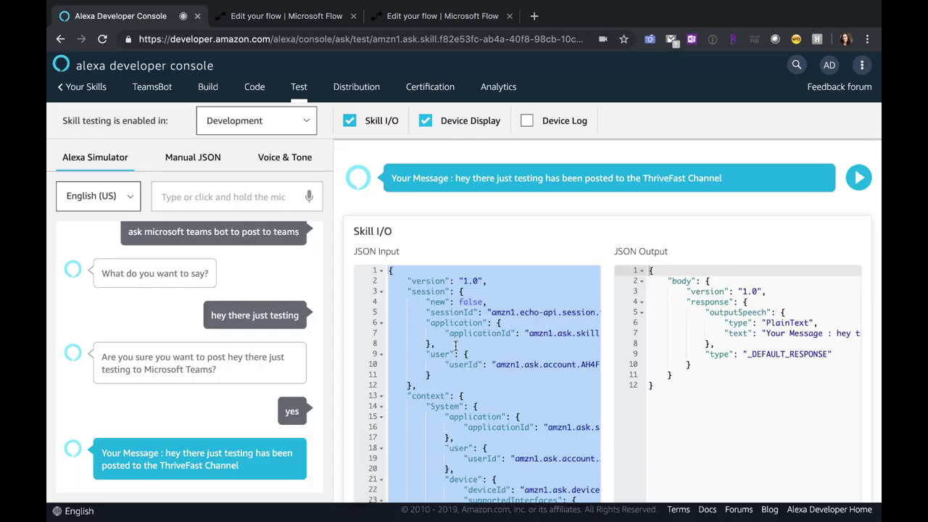
left_click(503, 415)
scroll(503, 414, "down", 5)
scroll(515, 377, "down", 10)
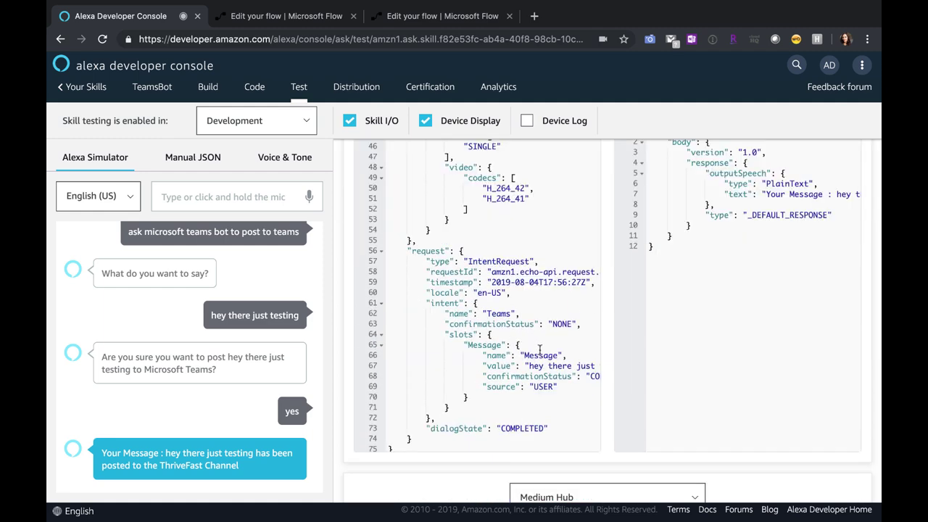
left_click(539, 353)
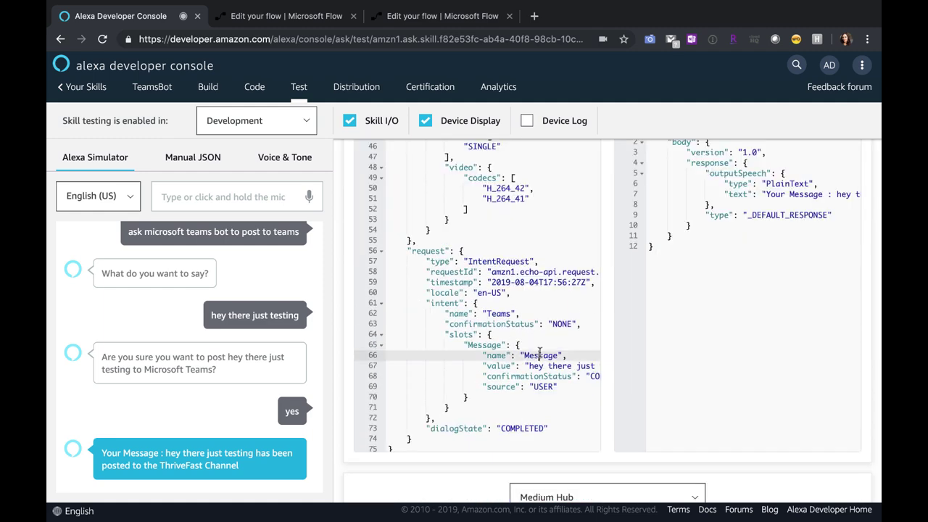
left_click(560, 367)
scroll(561, 367, "right", 3)
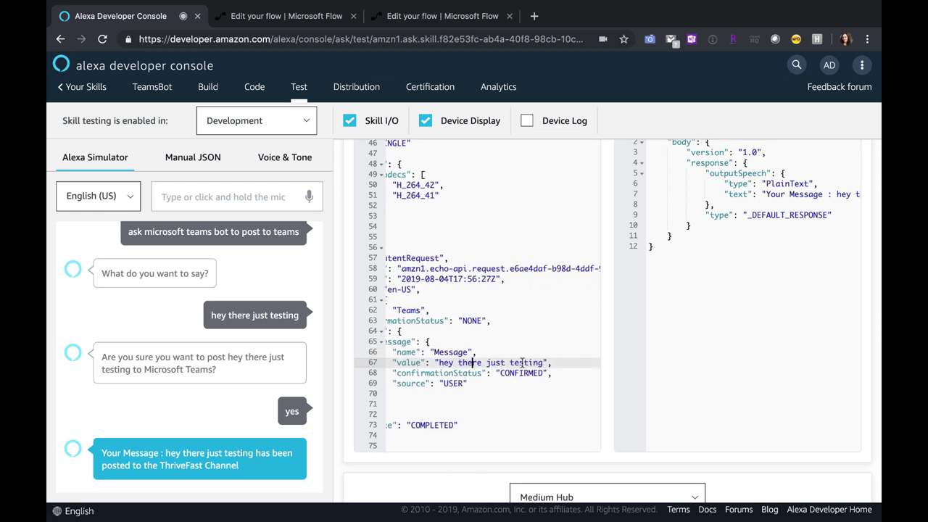
Step: Return to the TeamsPostMessageAlexa flow, browse the HTTP trigger's dynamic content down to value, and collapse the MessageValue action
left_click(408, 365)
left_click(258, 16)
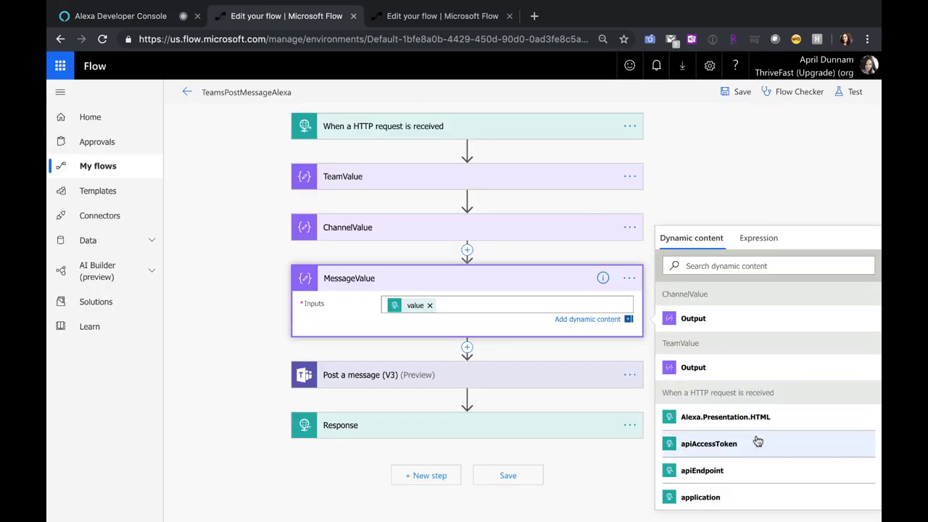
scroll(758, 443, "down", 2)
scroll(760, 446, "down", 5)
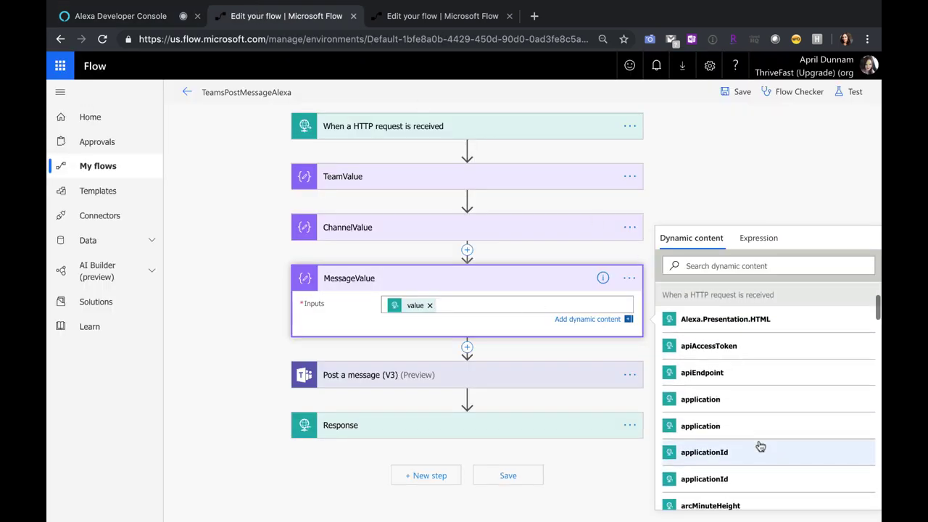
scroll(760, 446, "down", 10)
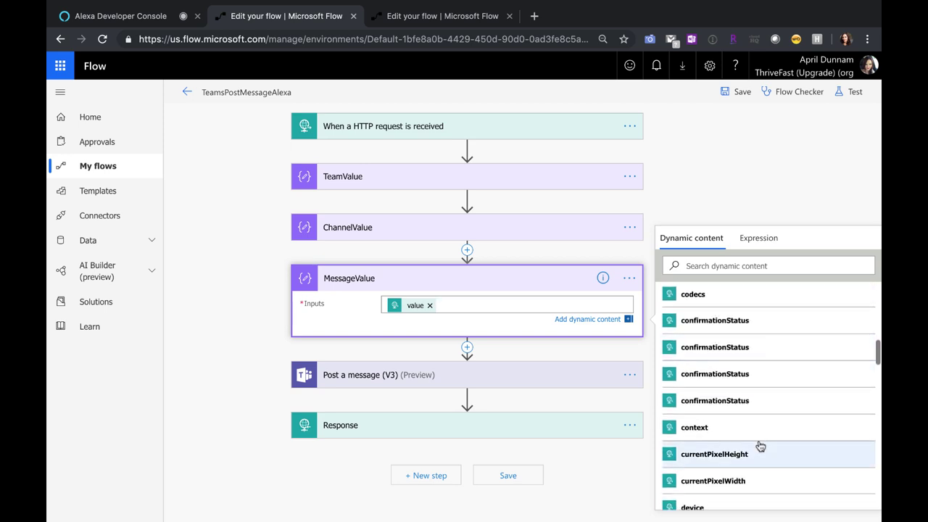
scroll(759, 446, "down", 10)
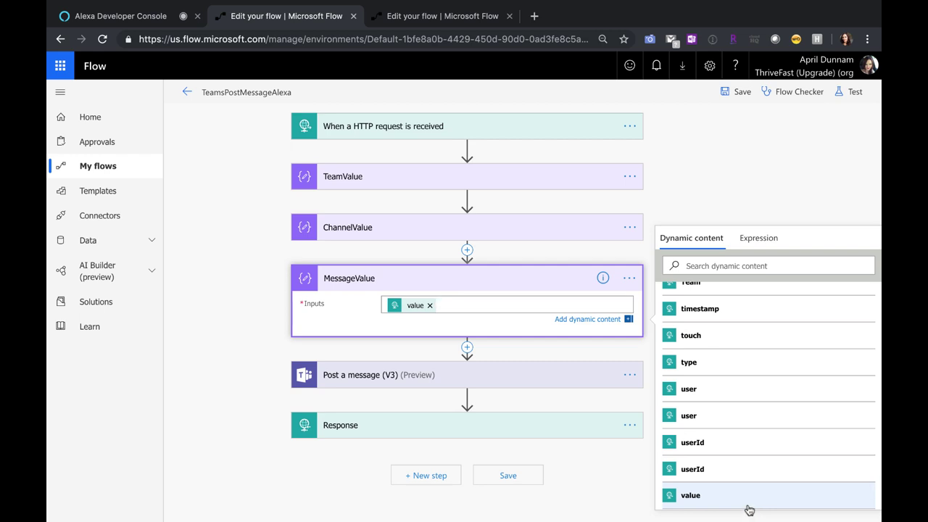
left_click(623, 279)
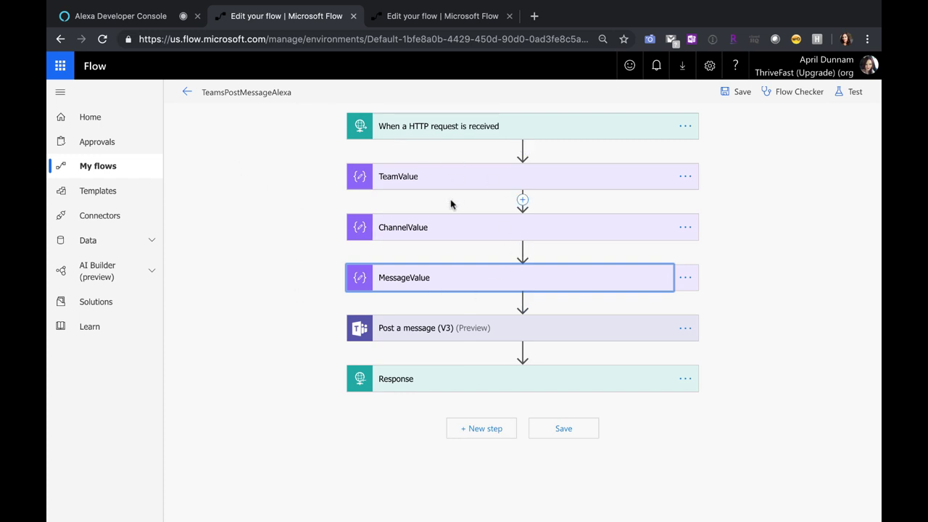
left_click(246, 346)
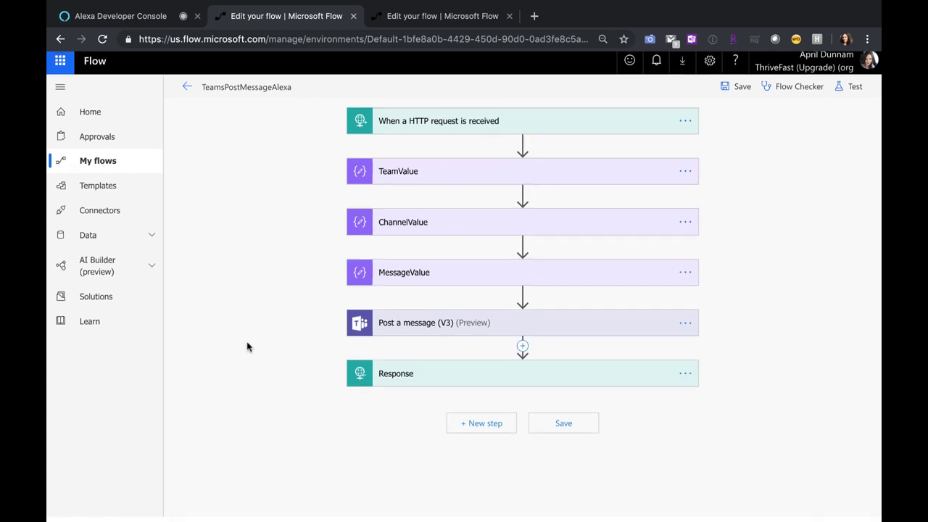
Step: Expand the Post a message (V3) action and examine its team, channel and message, including the dynamic content available for the message
left_click(610, 329)
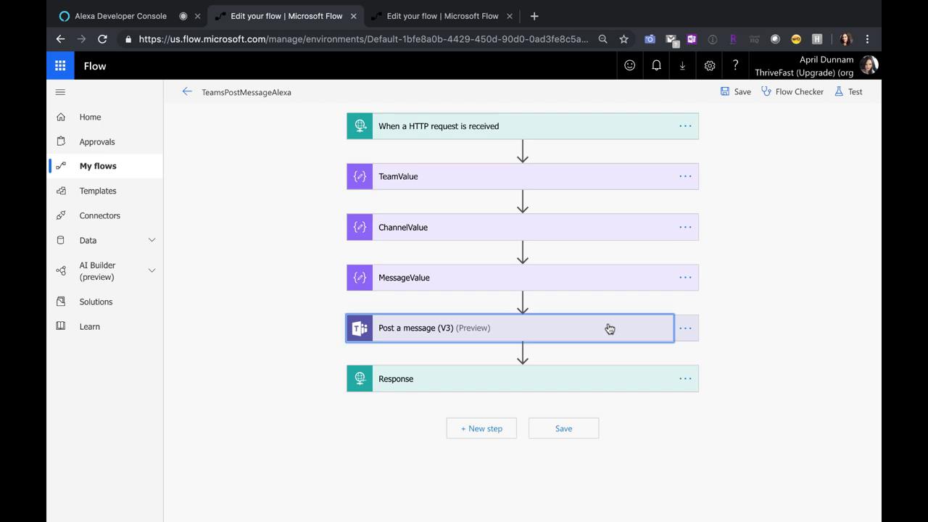
scroll(813, 385, "down", 1)
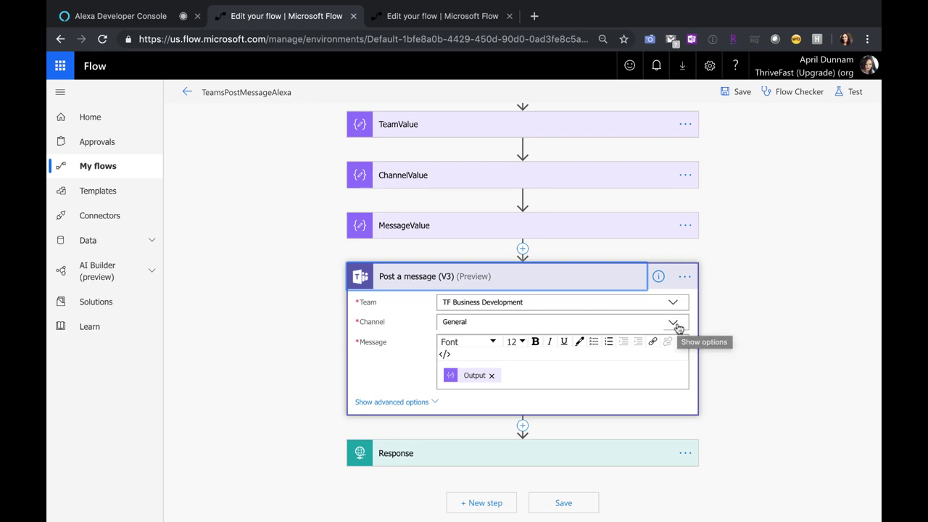
left_click(601, 378)
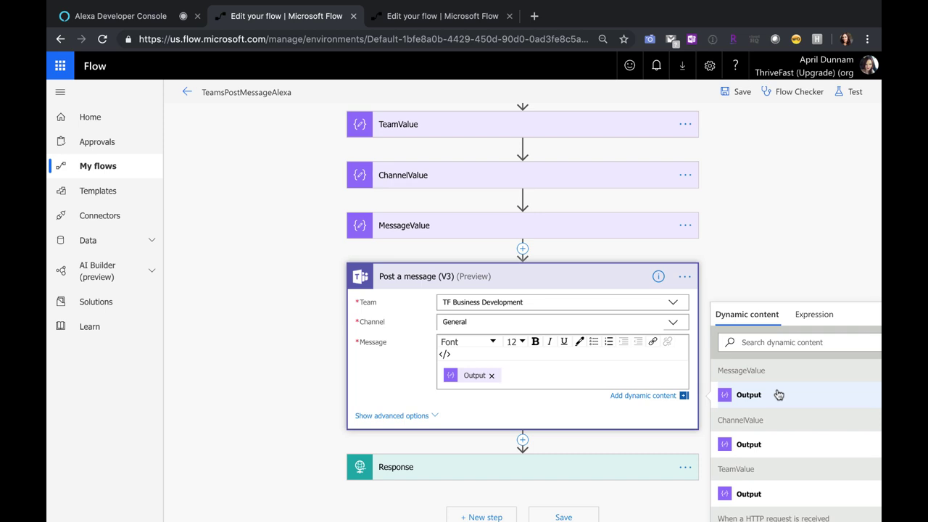
left_click(304, 347)
Step: Expand the Response action and examine its JSON body, checking which action's output the spoken text uses
left_click(478, 379)
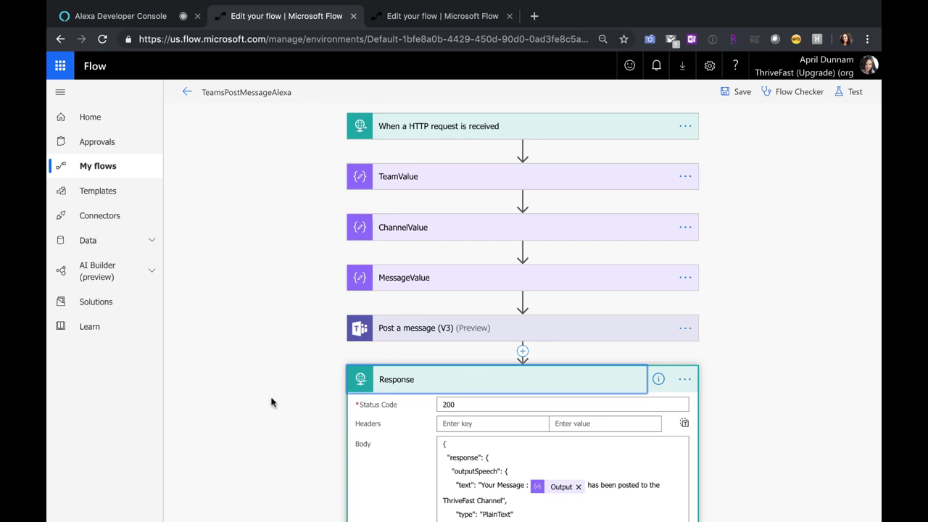
scroll(271, 402, "down", 3)
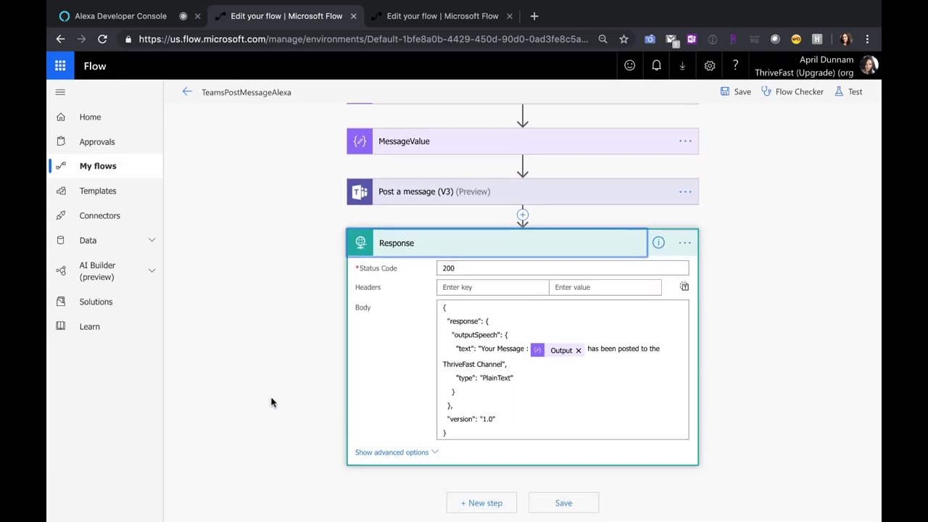
left_click(524, 422)
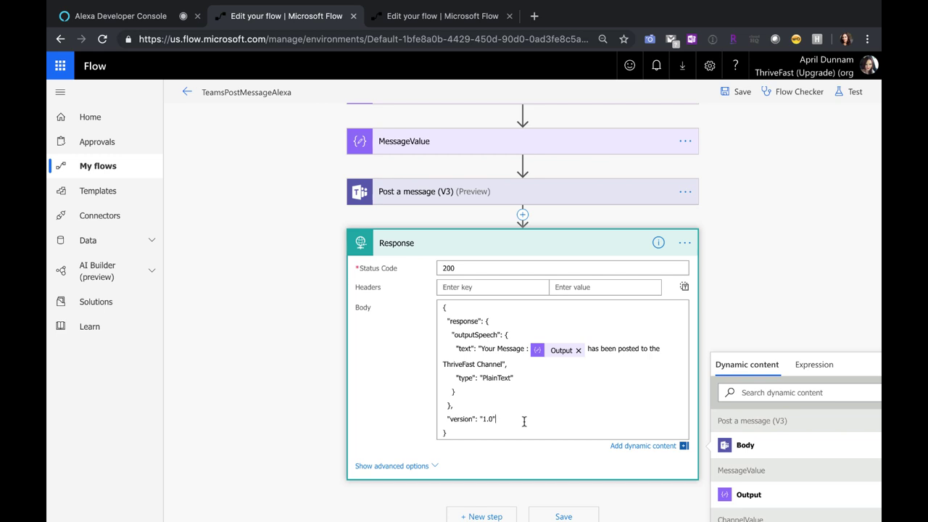
left_click(463, 432)
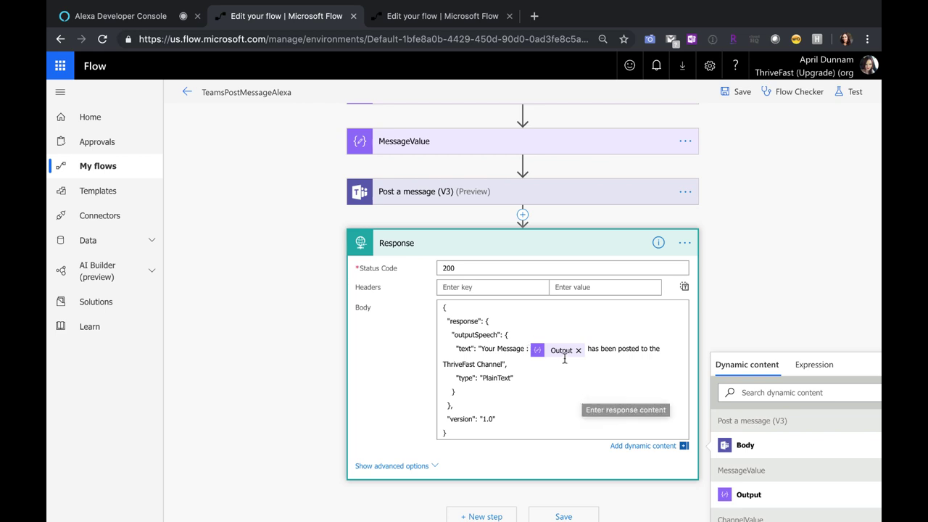
scroll(761, 471, "down", 2)
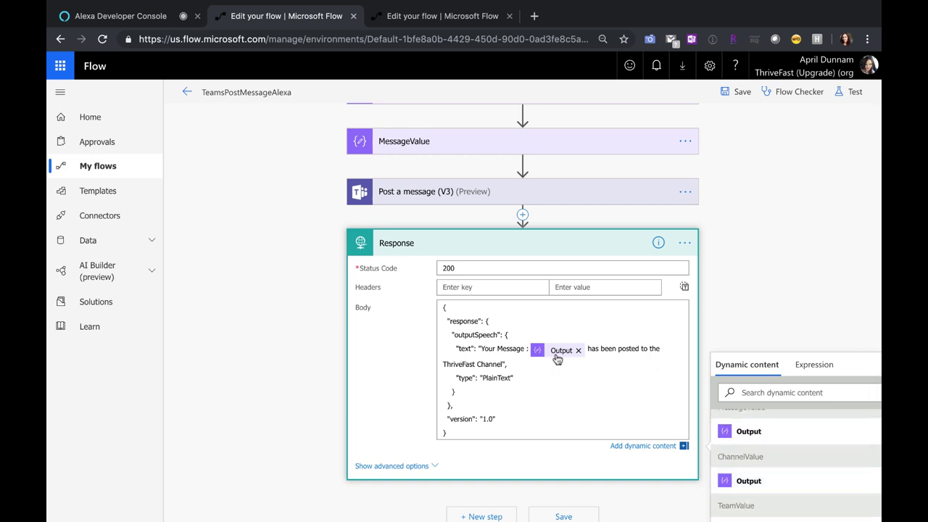
mouse_move(556, 359)
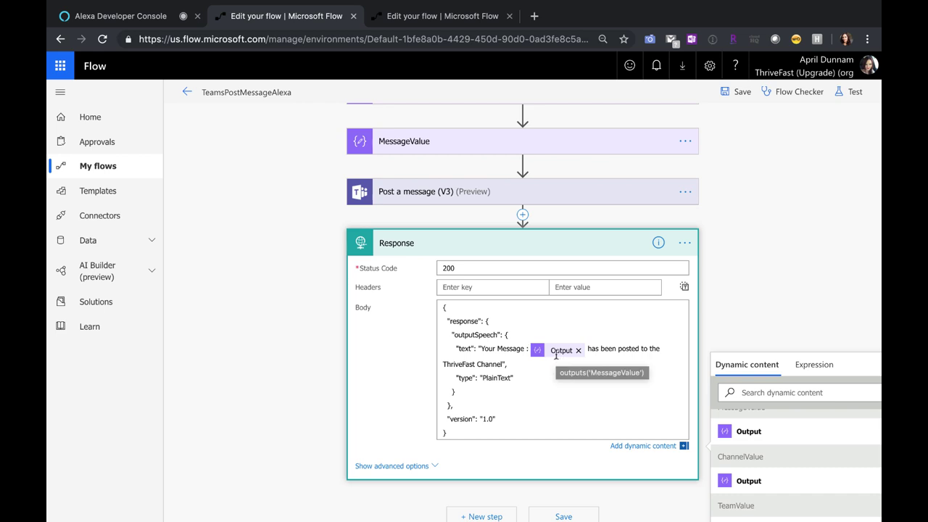
left_click(457, 370)
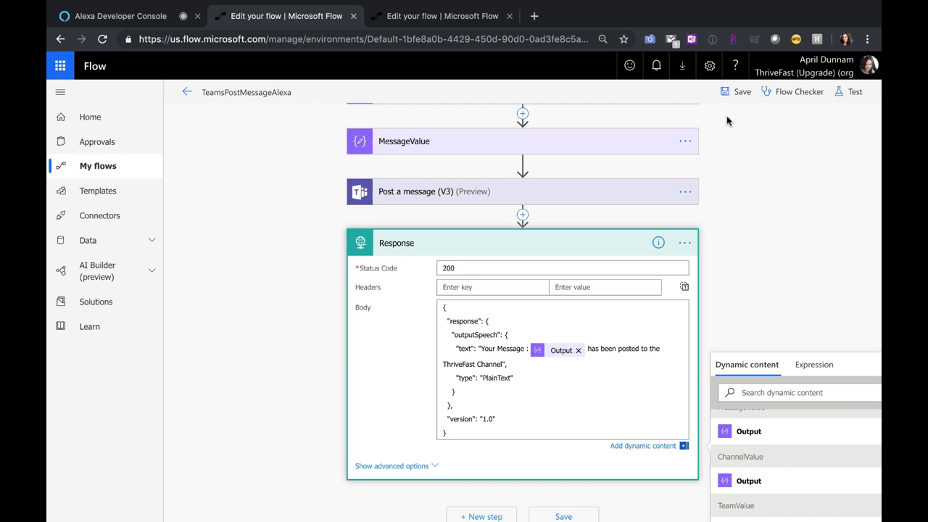
Step: Switch to the Alexa Developer Console and to Microsoft Teams, and look over the posts in TF Business Development's General channel
scroll(297, 239, "up", 1)
scroll(297, 239, "up", 1)
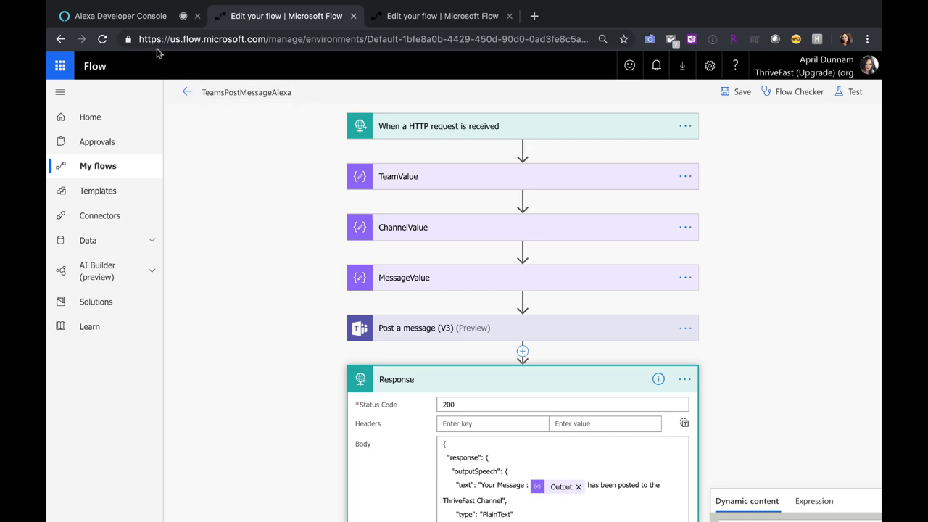
left_click(124, 16)
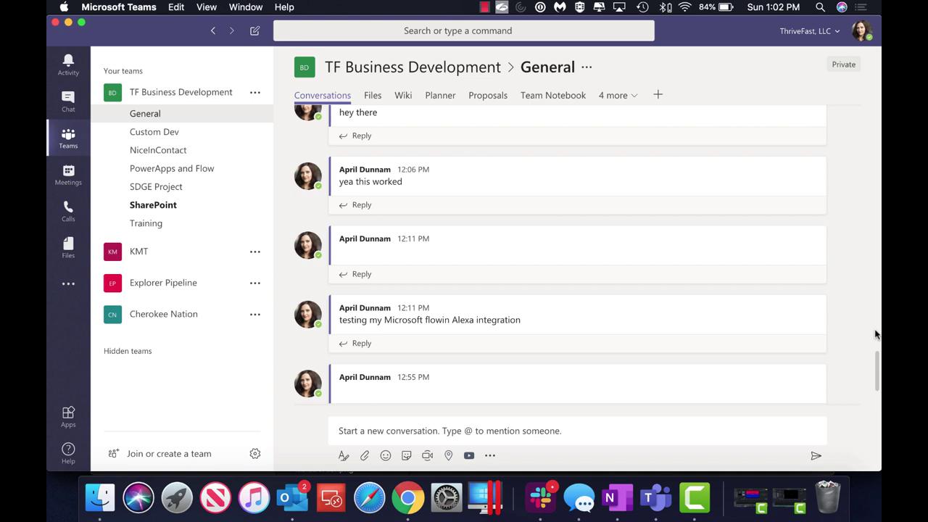
mouse_move(717, 324)
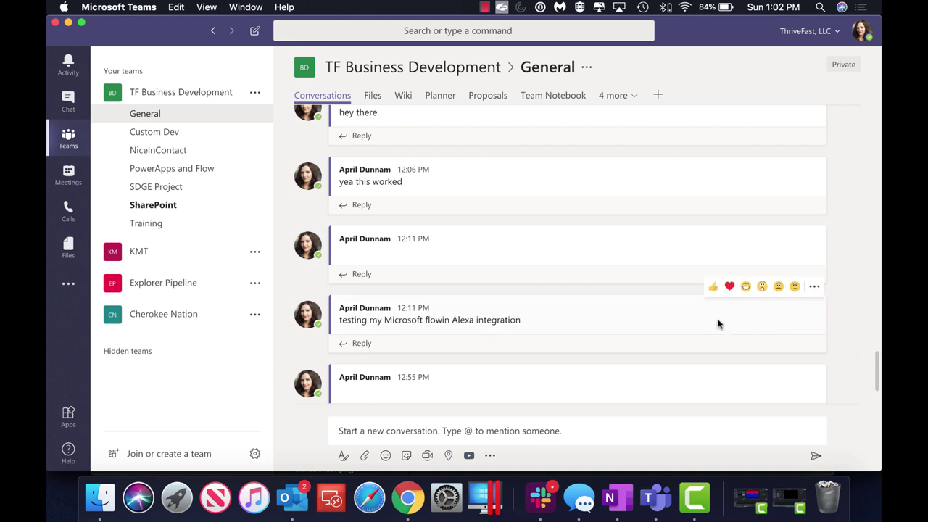